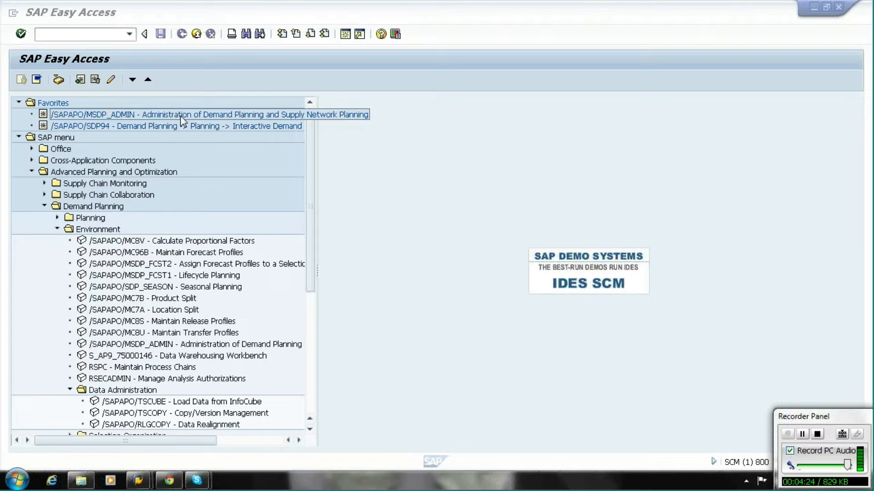
Open Administration of Demand Planning and Supply Network Planning from favorites and switch to the planning object structures list.
{"action": "left_click", "coordinate": [157, 117]}
{"action": "double_click", "coordinate": [157, 116]}
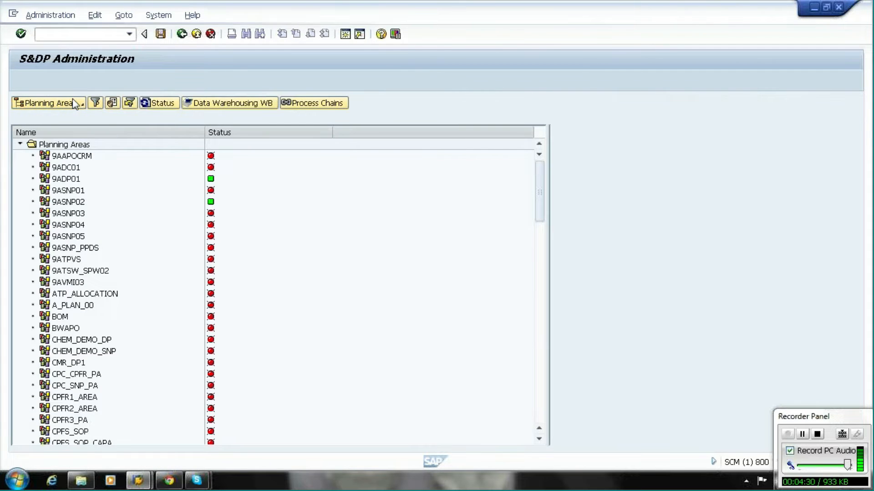
{"action": "left_click", "coordinate": [75, 104]}
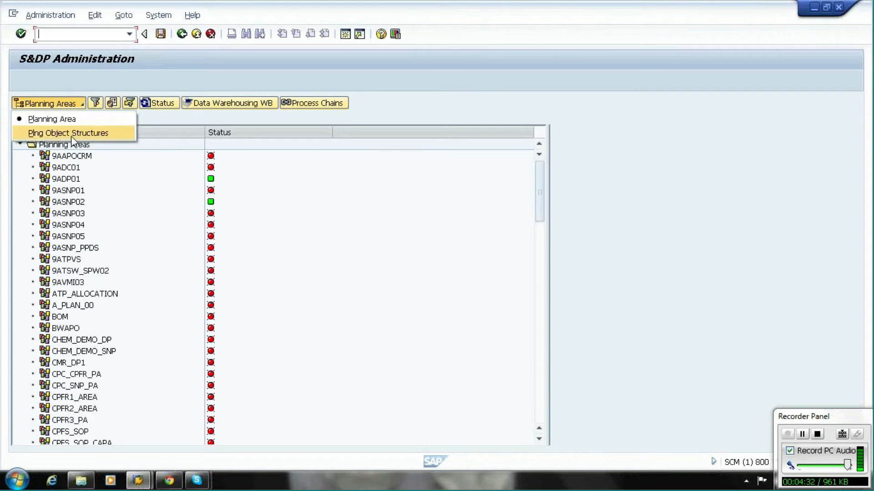
{"action": "left_click", "coordinate": [72, 133]}
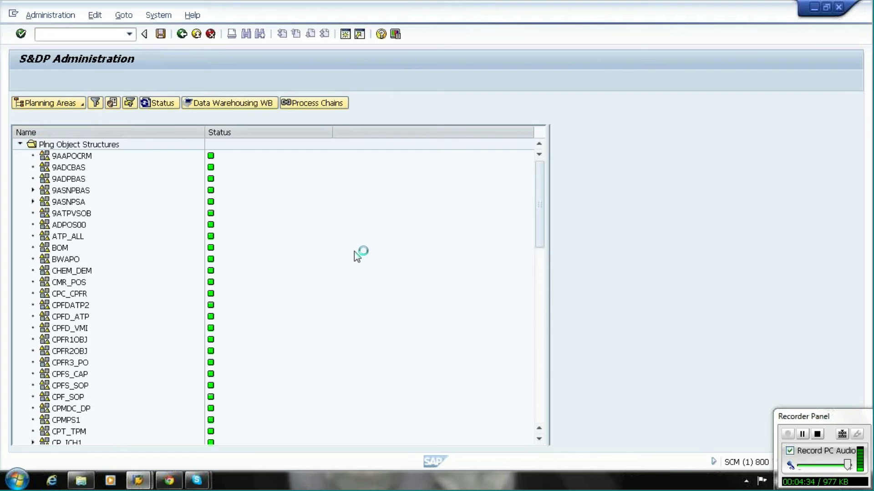
Display the existing characteristic combinations of planning object structure ZAPO1.
{"action": "left_click_drag", "start_coordinate": [538, 217], "coordinate": [539, 229]}
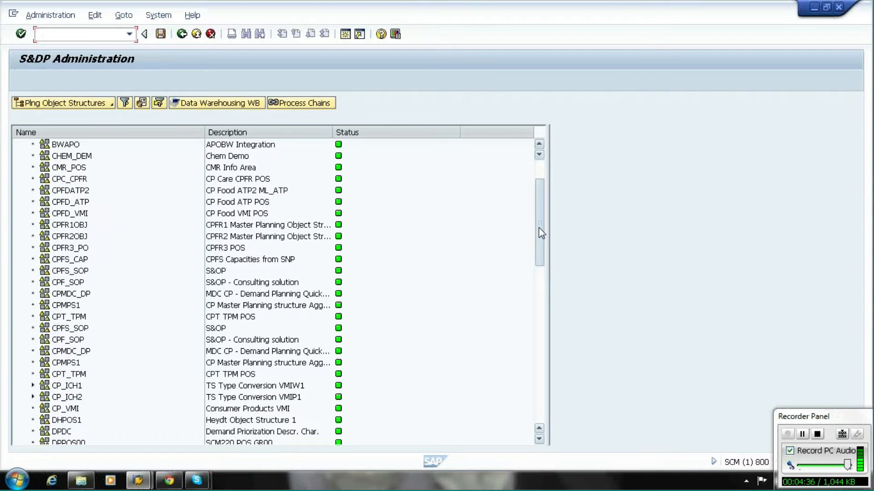
{"action": "right_click", "coordinate": [65, 386]}
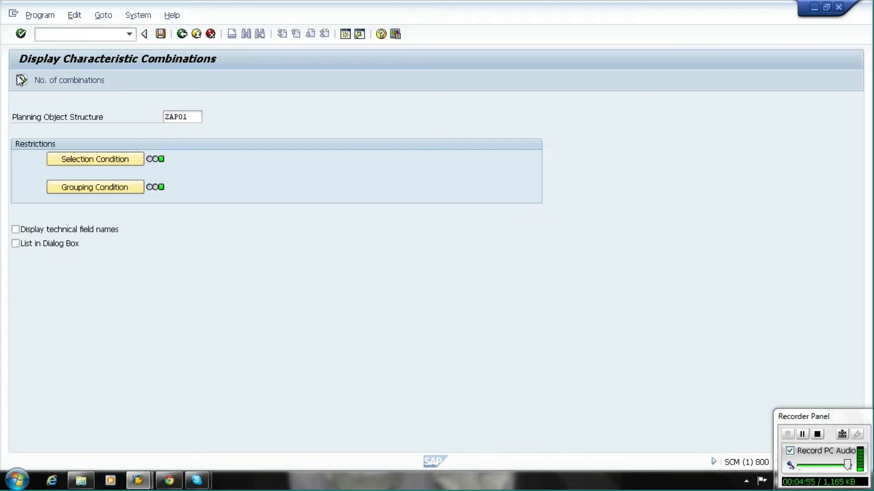
{"action": "left_click", "coordinate": [20, 80]}
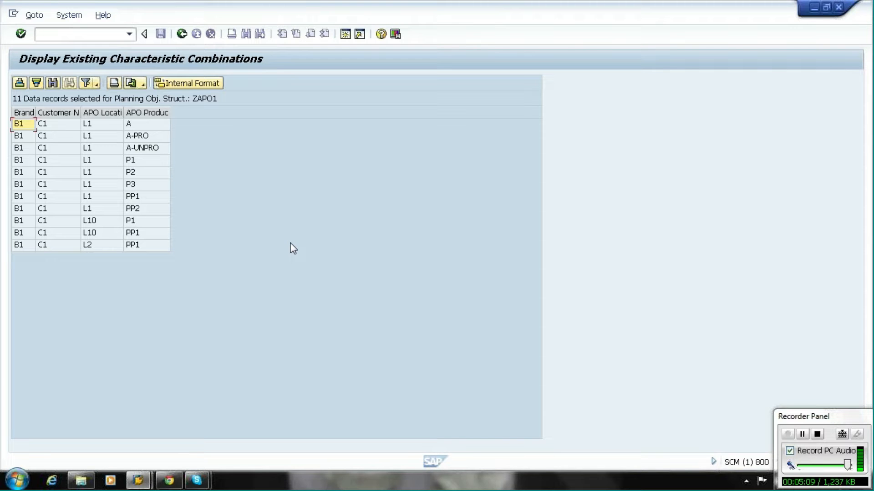
Open Paint and paste the captured screen of the characteristic combinations.
{"action": "left_click", "coordinate": [18, 480]}
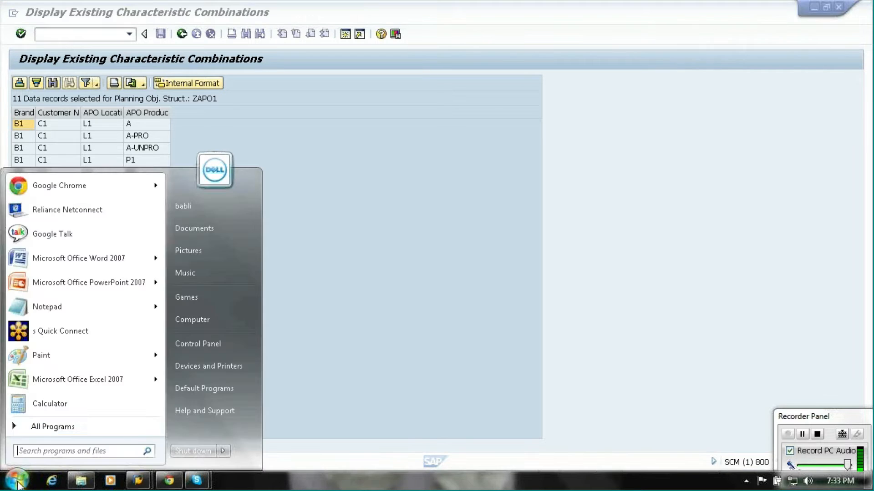
{"action": "left_click", "coordinate": [39, 356]}
{"action": "key", "text": "ctrl+v"}
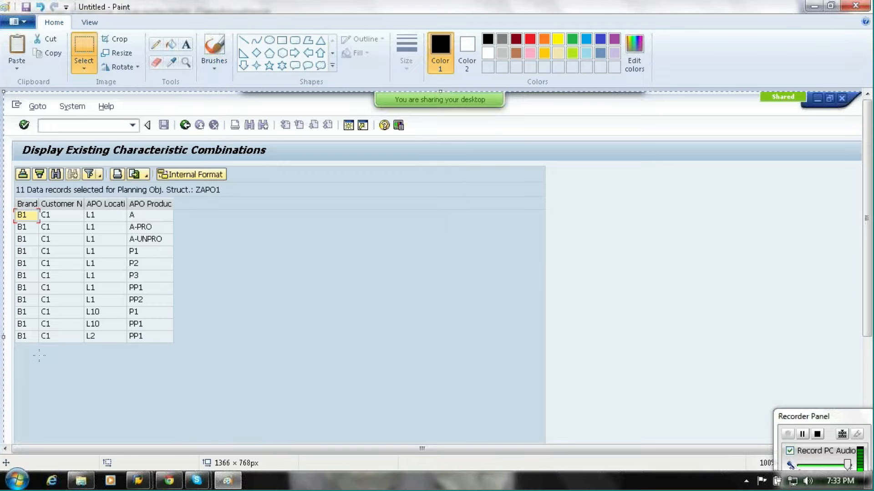
Minimize Paint and go back from the combinations display to the SAP Easy Access menu.
{"action": "left_click", "coordinate": [814, 5]}
{"action": "left_click", "coordinate": [181, 34]}
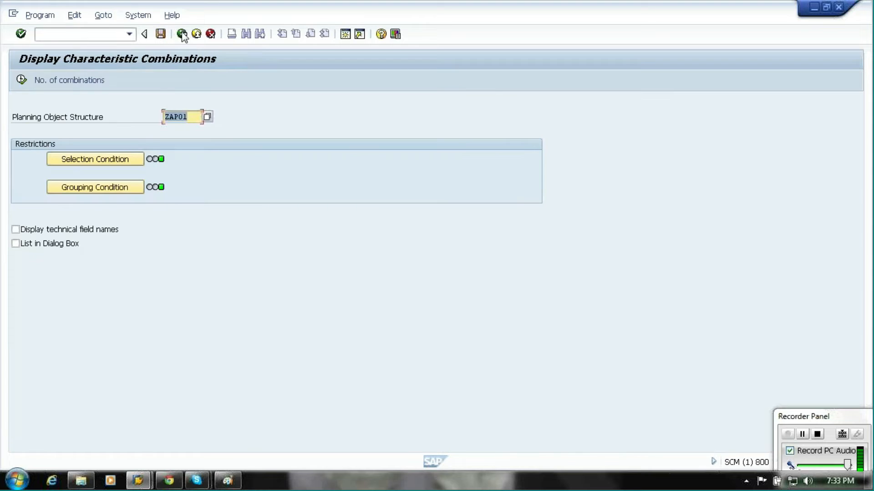
{"action": "left_click", "coordinate": [182, 34]}
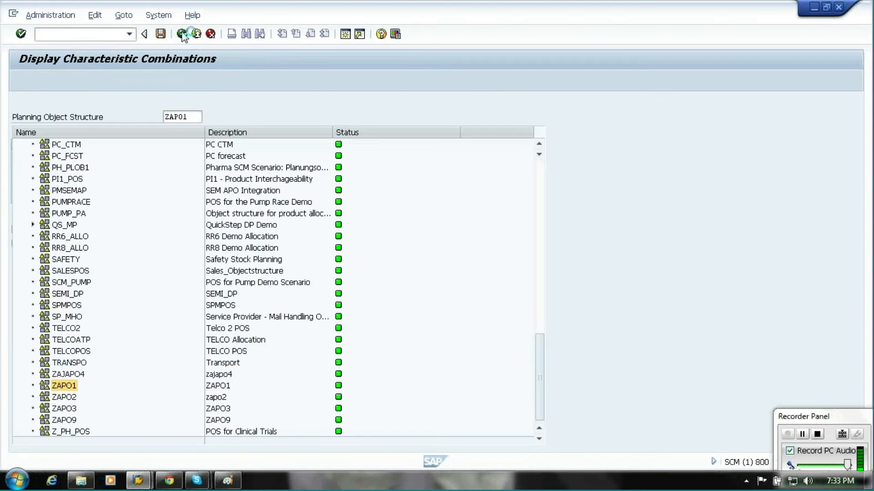
{"action": "left_click", "coordinate": [182, 34]}
{"action": "left_click", "coordinate": [182, 34]}
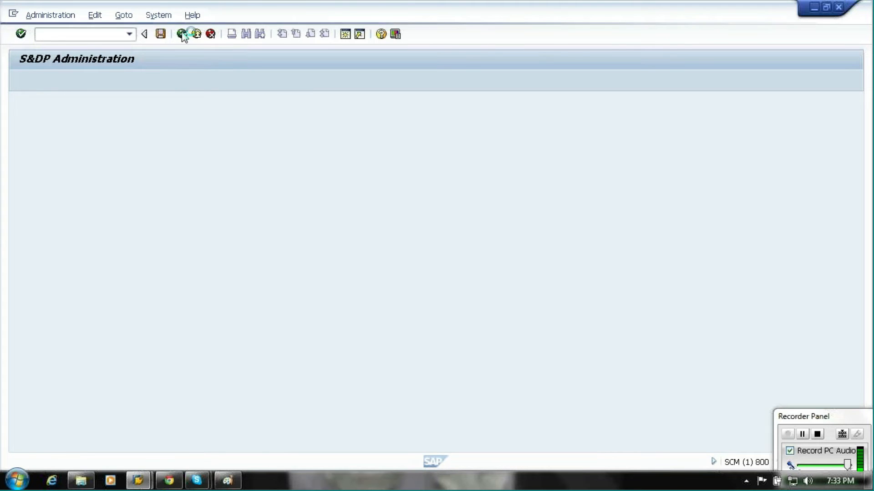
{"action": "left_click", "coordinate": [227, 481]}
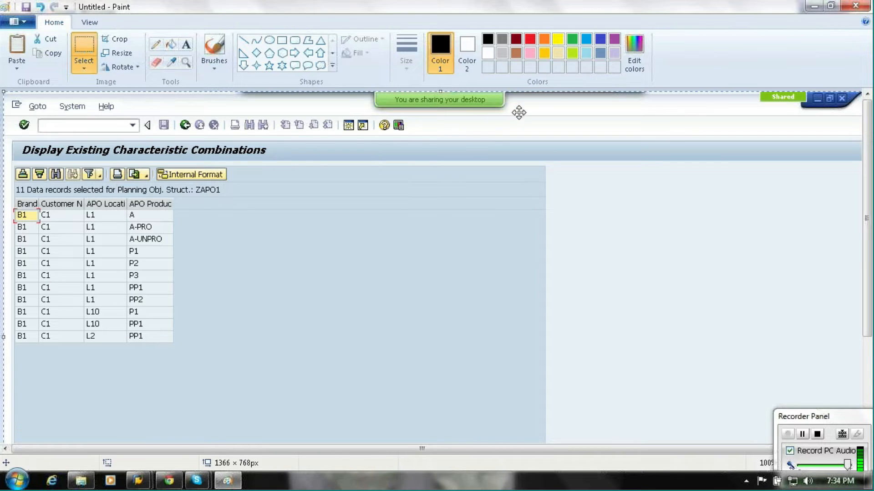
{"action": "left_click", "coordinate": [813, 7]}
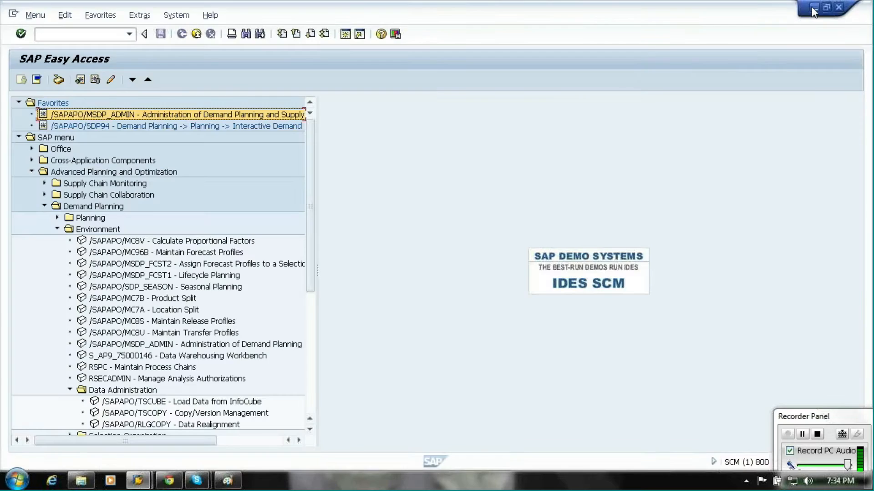
Open /SAPAPO/RLGCOPY - Data Realignment under Demand Planning, Environment, Data Administration in the SAP menu.
{"action": "left_click", "coordinate": [71, 141]}
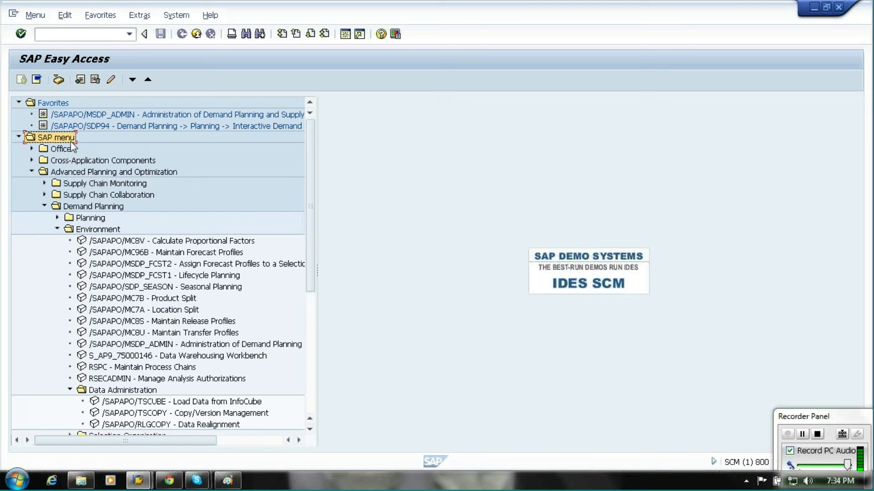
{"action": "left_click", "coordinate": [88, 173]}
{"action": "left_click", "coordinate": [89, 208]}
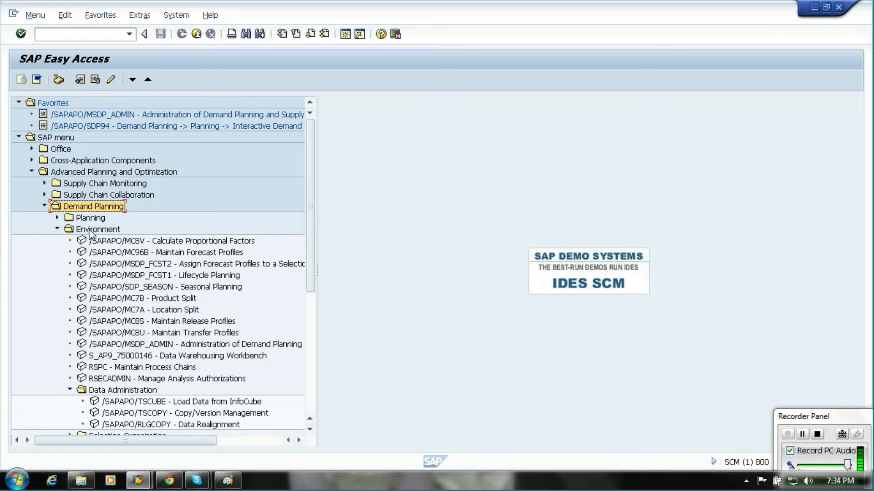
{"action": "left_click", "coordinate": [132, 391]}
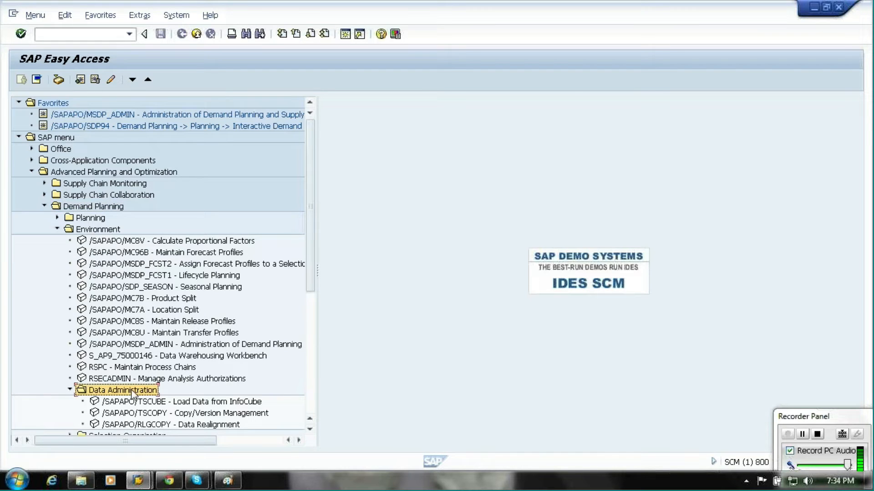
{"action": "left_click", "coordinate": [163, 427]}
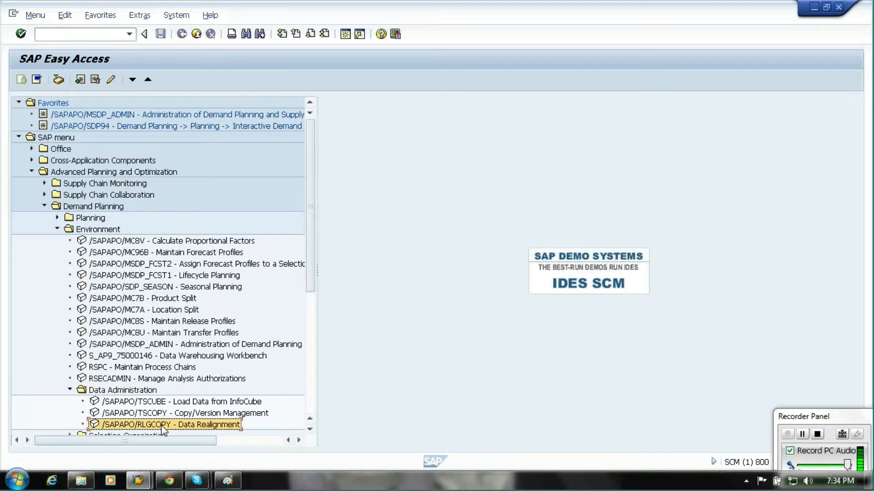
{"action": "double_click", "coordinate": [162, 425]}
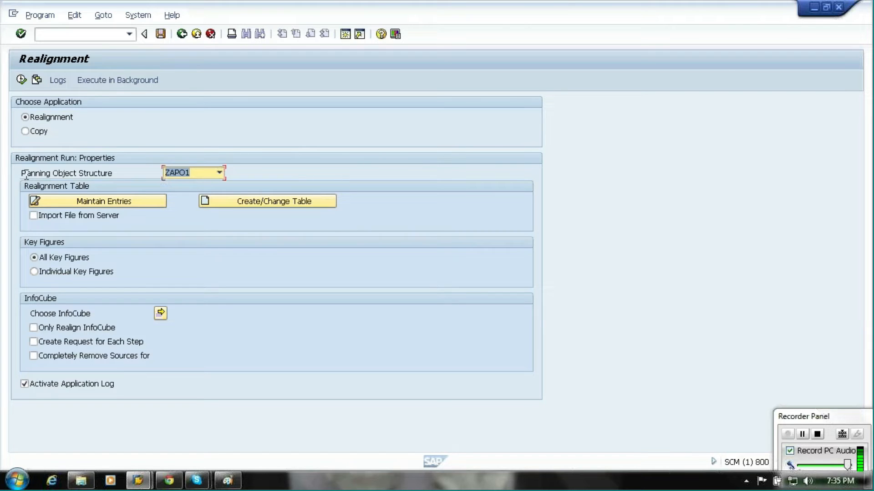
{"action": "left_click_drag", "start_coordinate": [20, 173], "coordinate": [157, 166]}
{"action": "left_click_drag", "start_coordinate": [119, 176], "coordinate": [13, 180]}
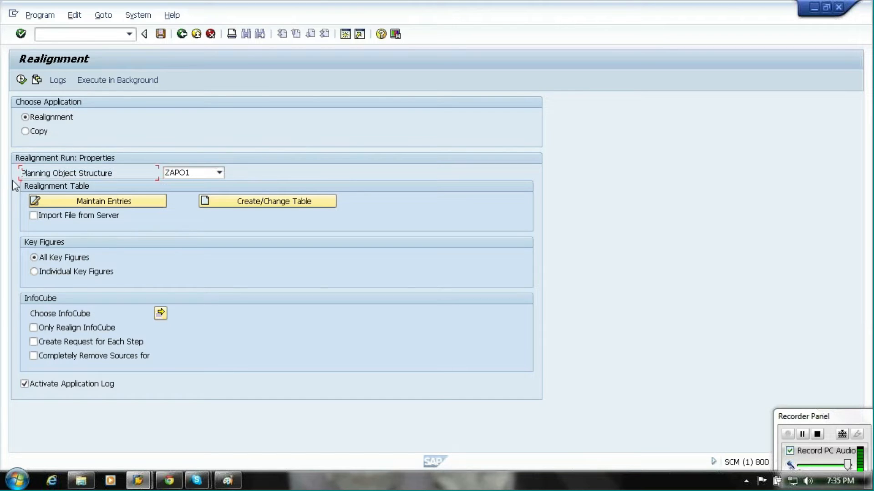
Switch to the Copy application to examine its settings, then return to Realignment.
{"action": "left_click", "coordinate": [25, 133]}
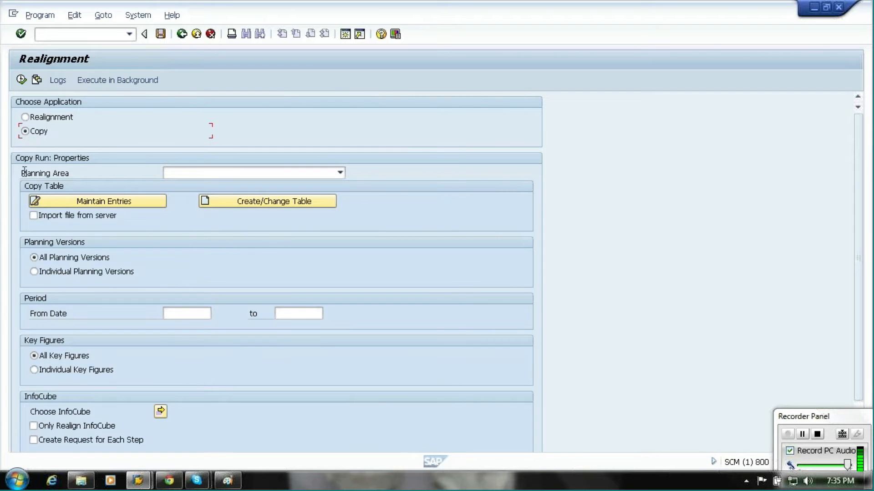
{"action": "left_click_drag", "start_coordinate": [21, 173], "coordinate": [82, 176]}
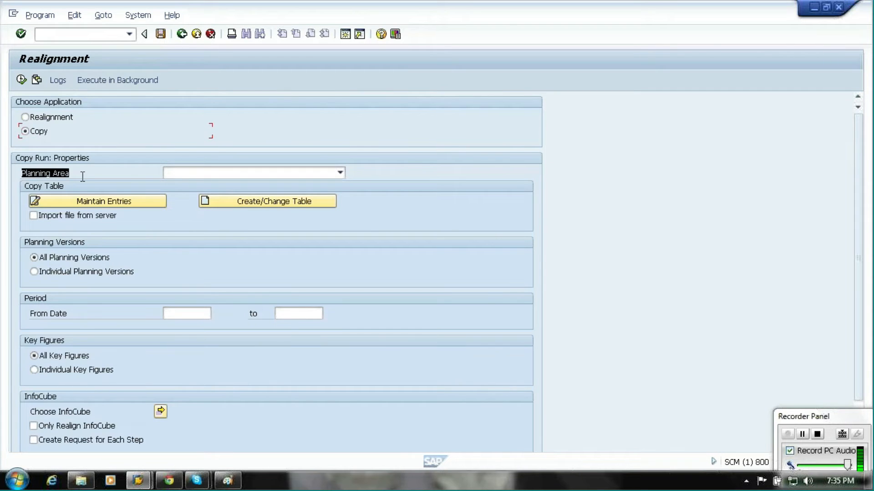
{"action": "left_click", "coordinate": [83, 177]}
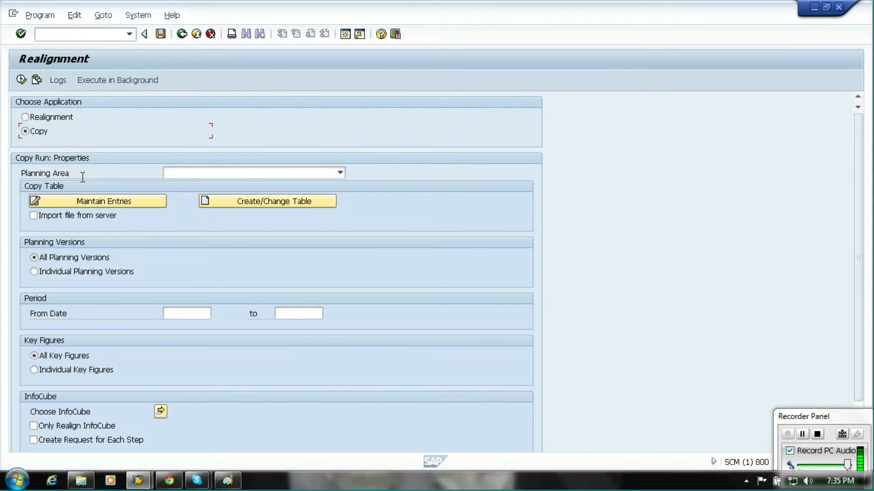
{"action": "left_click", "coordinate": [26, 118]}
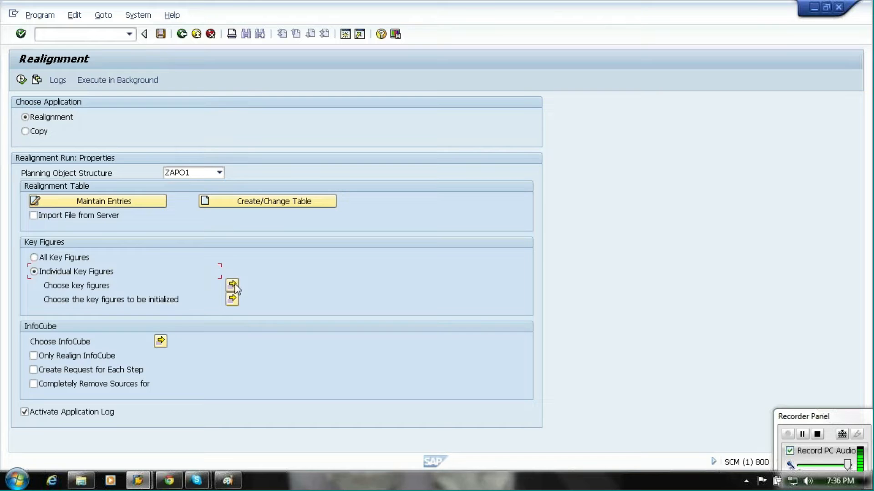
Browse the individual key figure selection, cancel it, and keep All Key Figures.
{"action": "left_click", "coordinate": [233, 286]}
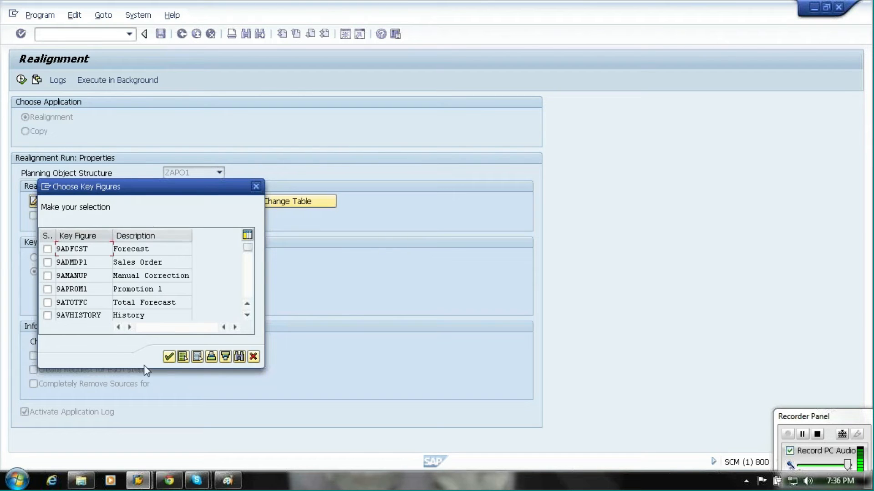
{"action": "left_click", "coordinate": [255, 358]}
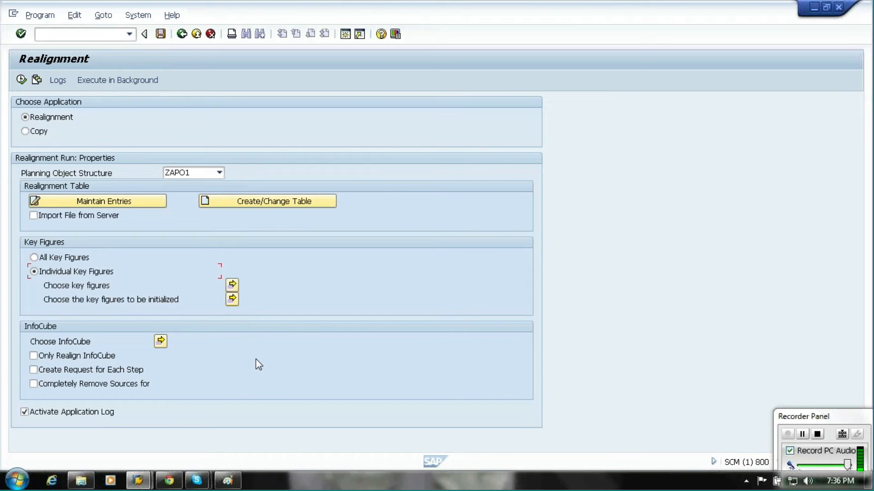
{"action": "left_click", "coordinate": [67, 258]}
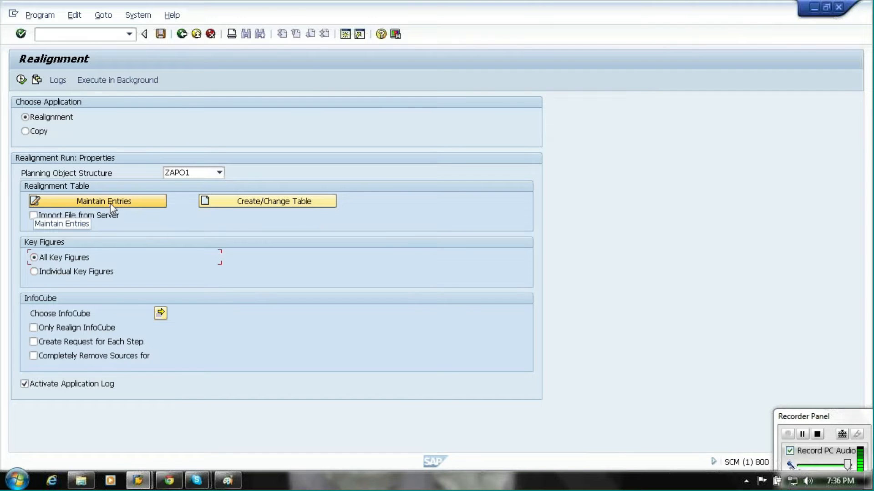
Create the realignment table for ZAPO1, accepting the overwrite, with Brand, Customer Number, APO Location and APO Product characteristics.
{"action": "left_click", "coordinate": [210, 198]}
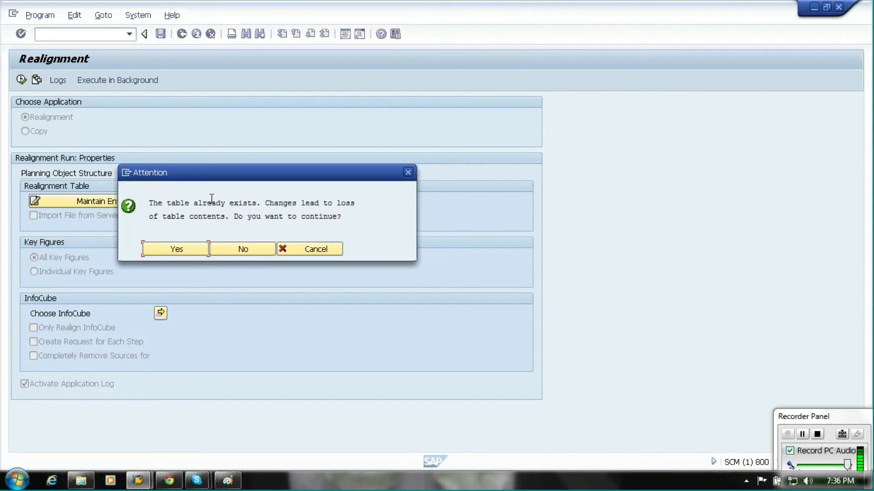
{"action": "left_click", "coordinate": [191, 249]}
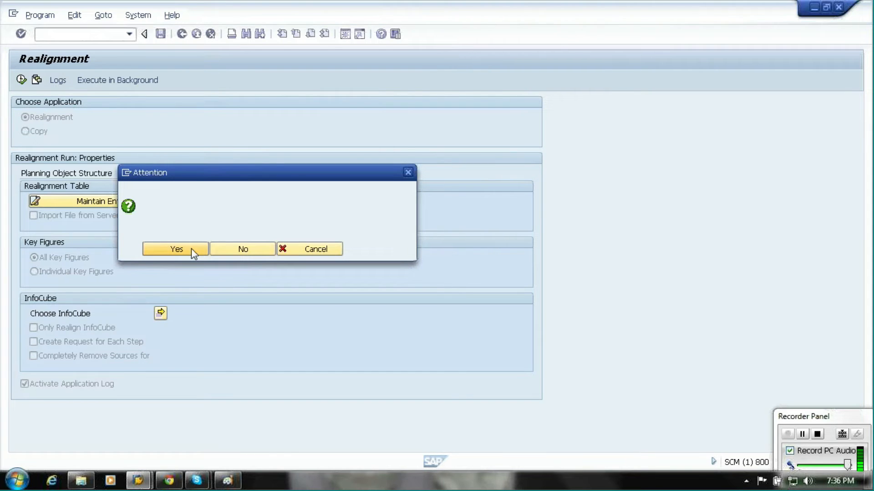
{"action": "left_click", "coordinate": [182, 265]}
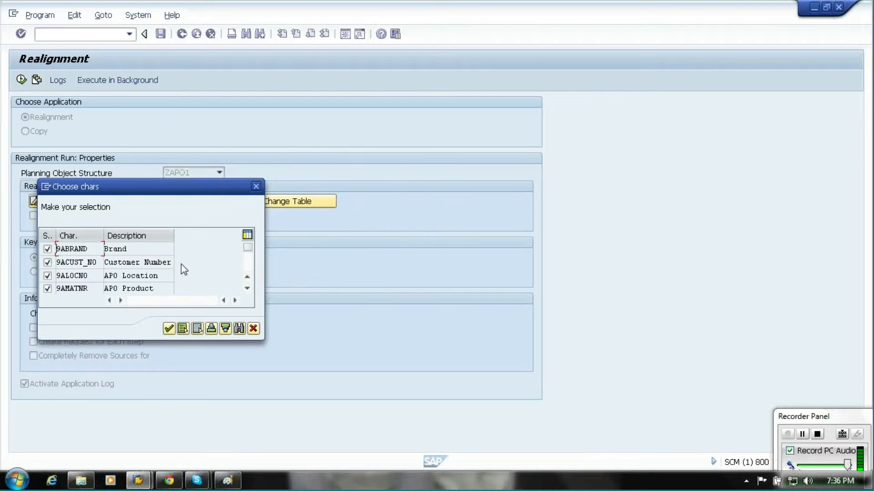
{"action": "left_click_drag", "start_coordinate": [132, 189], "coordinate": [435, 139]}
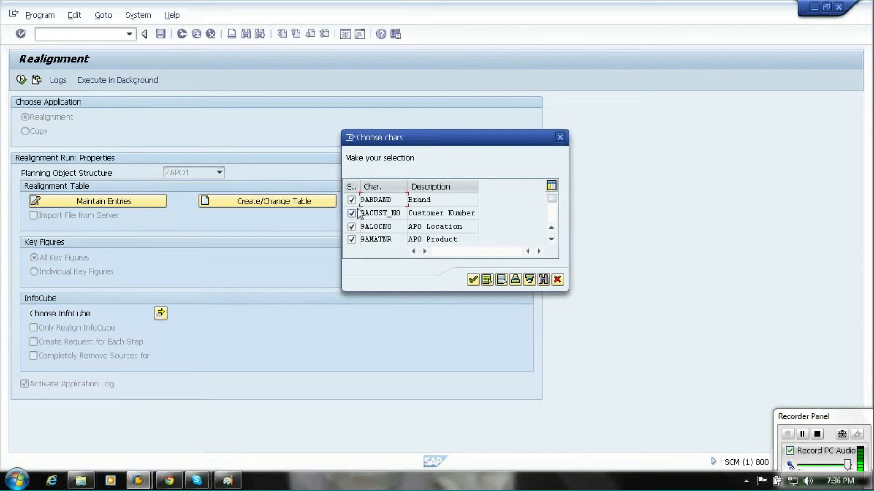
{"action": "left_click", "coordinate": [474, 280]}
{"action": "left_click", "coordinate": [473, 280]}
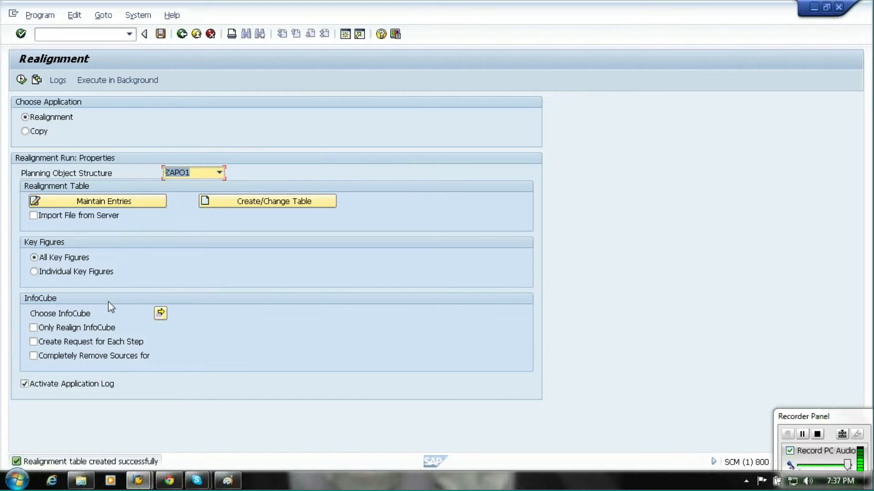
Open the realignment table entries and create a new realignment step.
{"action": "left_click", "coordinate": [101, 204]}
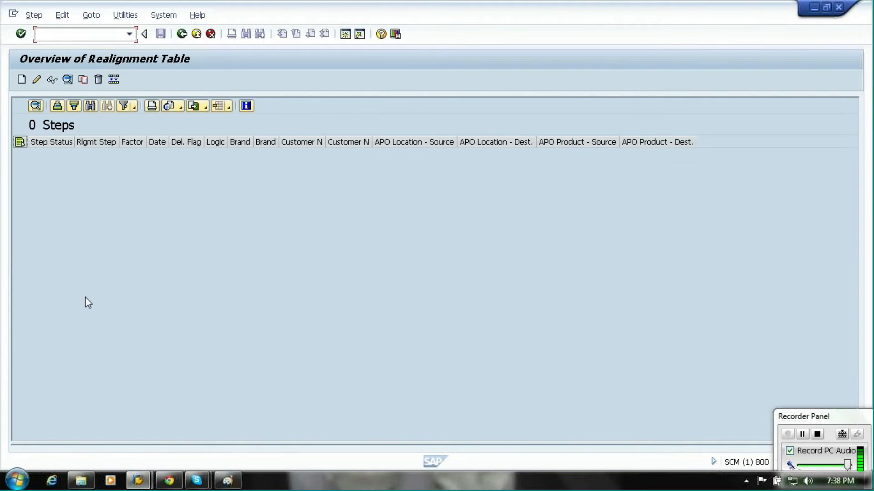
{"action": "left_click", "coordinate": [21, 81]}
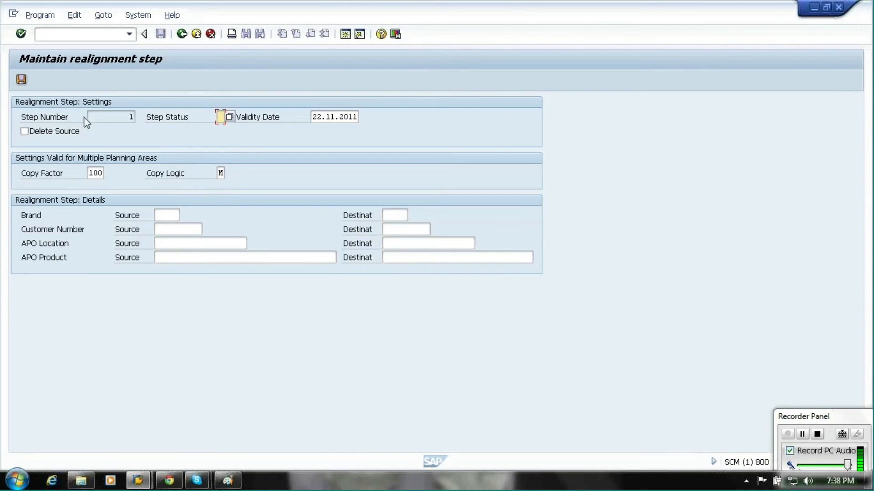
Browse the available realignment step status values and close the list without choosing one.
{"action": "left_click", "coordinate": [128, 117]}
{"action": "left_click_drag", "start_coordinate": [145, 117], "coordinate": [194, 120]}
{"action": "left_click", "coordinate": [230, 119]}
{"action": "key", "text": "Return"}
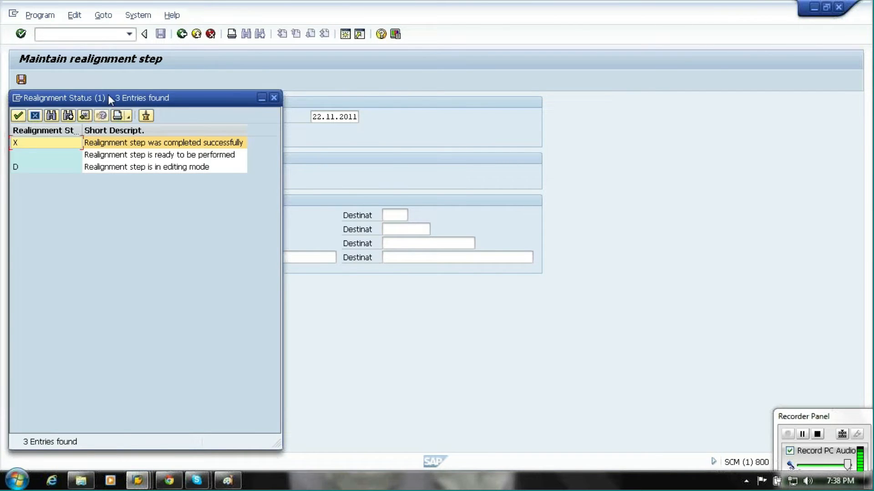
{"action": "left_click_drag", "start_coordinate": [108, 96], "coordinate": [134, 96]}
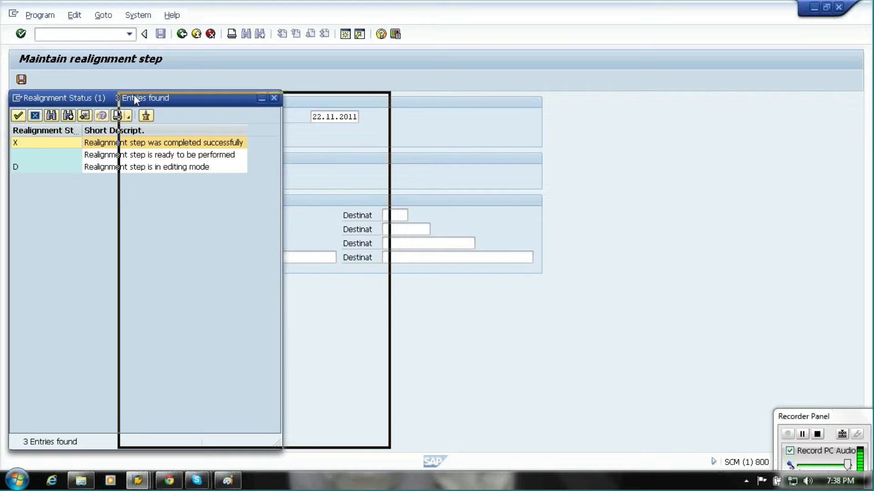
{"action": "left_click_drag", "start_coordinate": [134, 95], "coordinate": [549, 67]}
{"action": "left_click", "coordinate": [538, 129]}
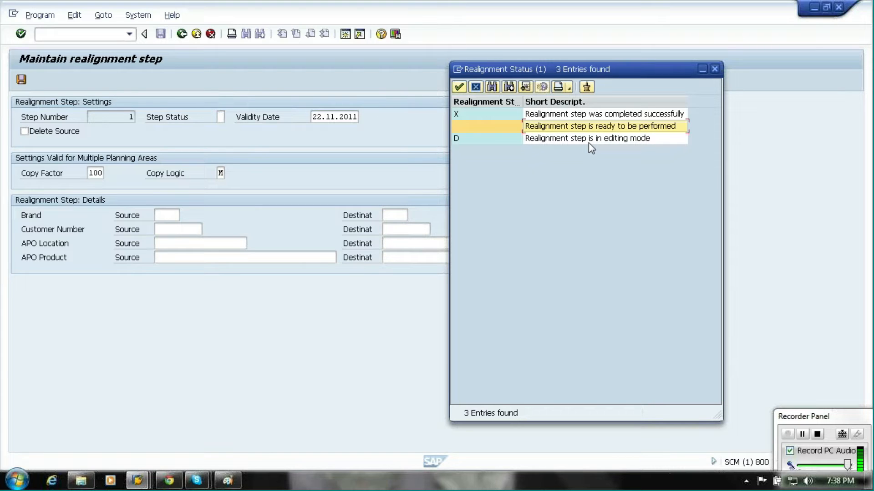
{"action": "left_click", "coordinate": [714, 70]}
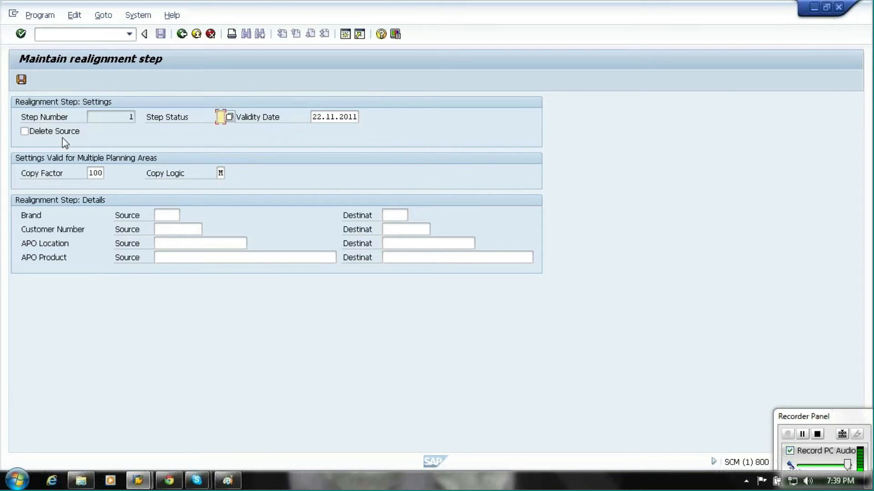
Set the step's copy logic to M (Overwrite), keeping the copy factor at 100.
{"action": "left_click", "coordinate": [103, 173]}
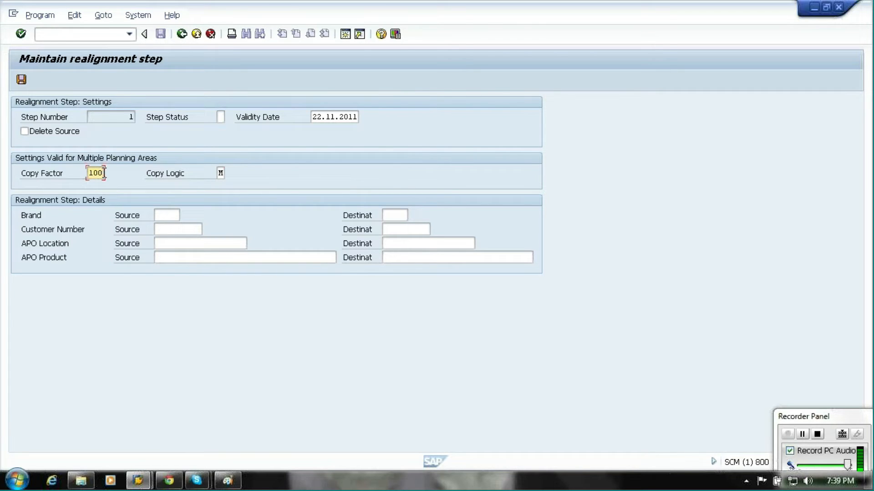
{"action": "left_click", "coordinate": [222, 174]}
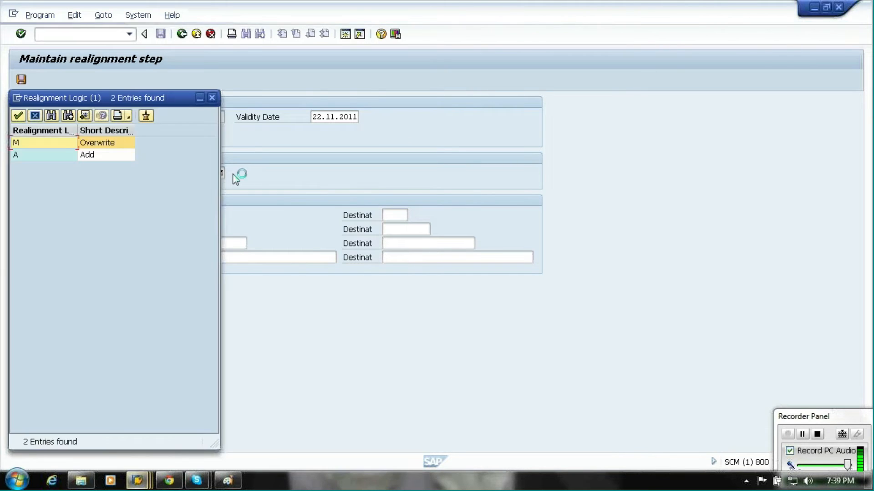
{"action": "left_click_drag", "start_coordinate": [168, 96], "coordinate": [655, 72]}
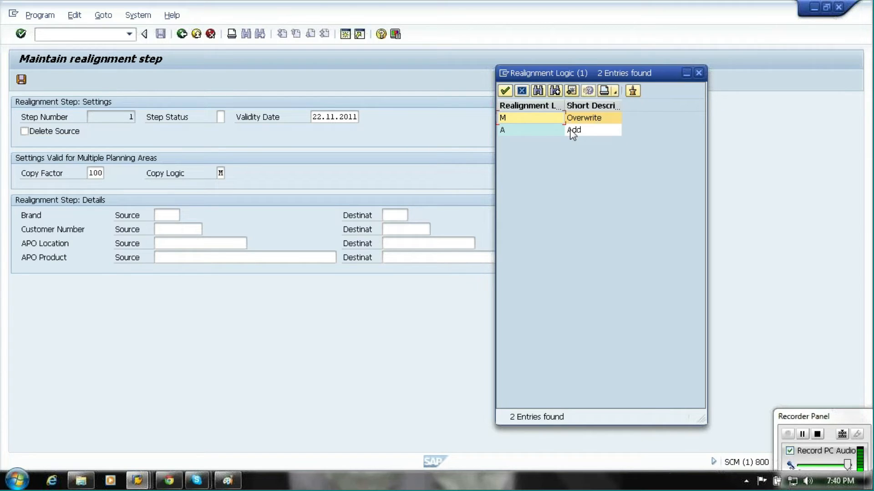
{"action": "double_click", "coordinate": [576, 119]}
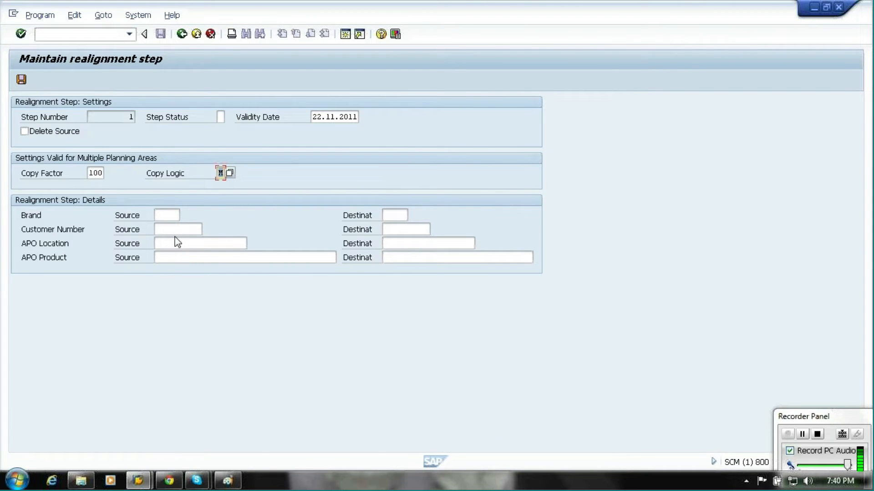
Set the source APO product to PP1 and the source APO location to L1.
{"action": "left_click", "coordinate": [175, 257]}
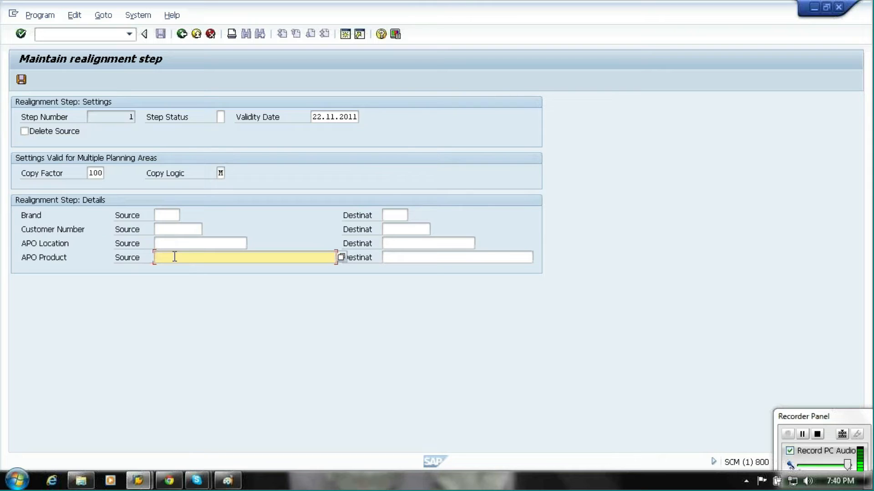
{"action": "mouse_move", "coordinate": [229, 486]}
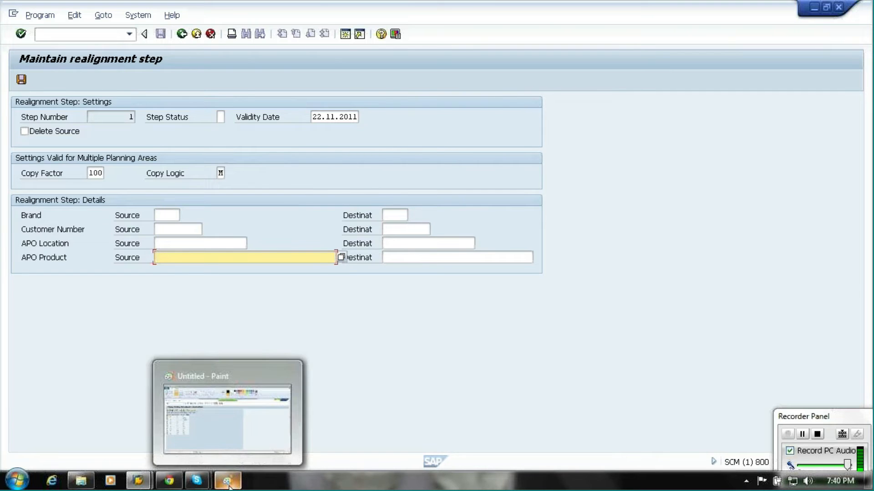
{"action": "type", "text": "pp"}
{"action": "key", "text": "BackSpace"}
{"action": "key", "text": "BackSpace"}
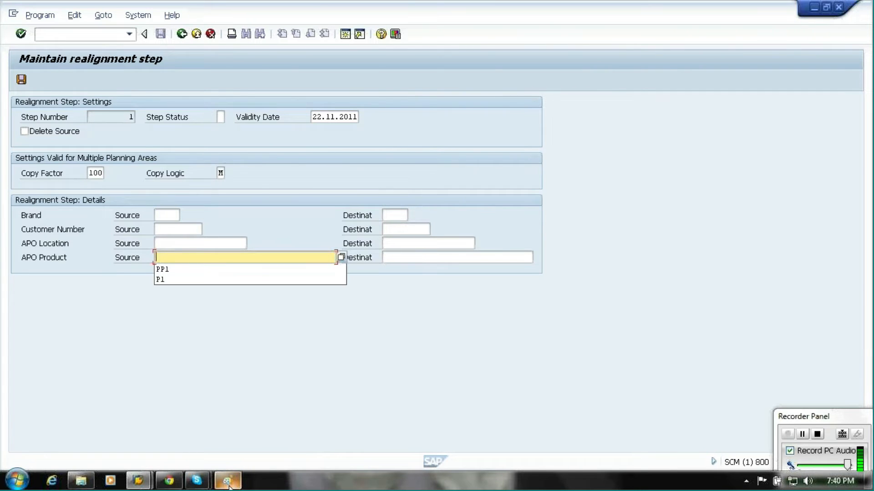
{"action": "key", "text": "Caps_Lock"}
{"action": "type", "text": "PP1"}
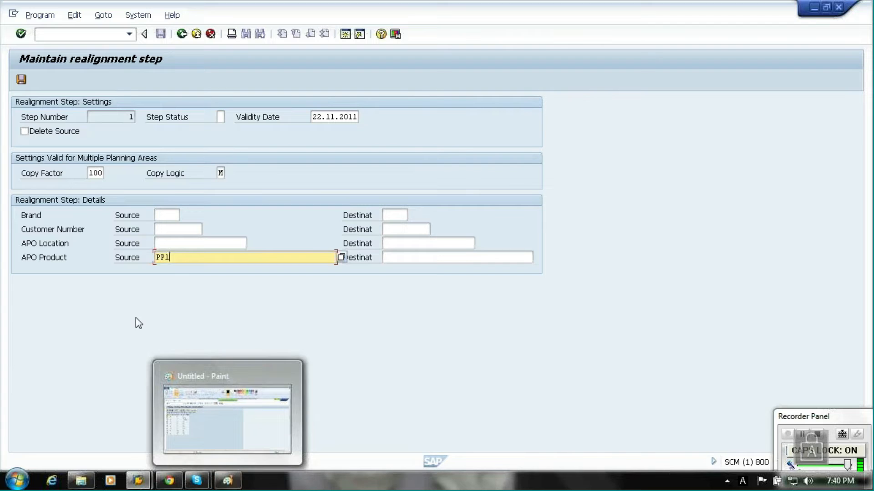
{"action": "left_click", "coordinate": [193, 244]}
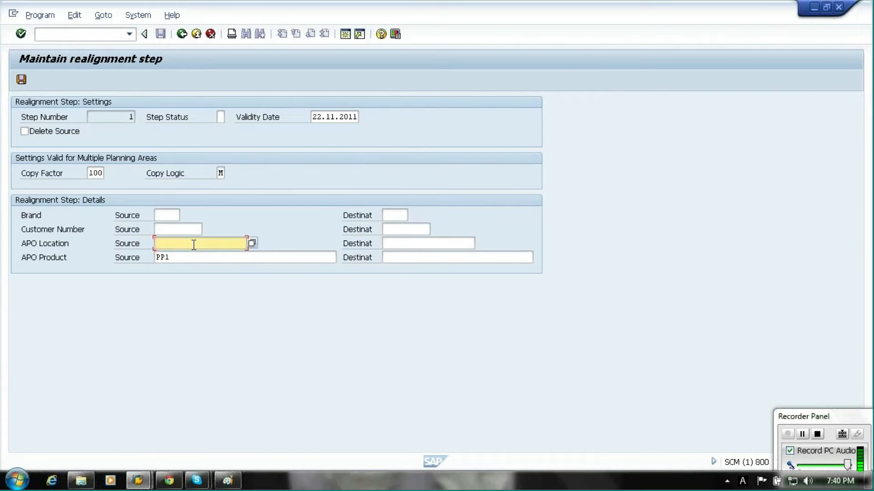
{"action": "type", "text": "L"}
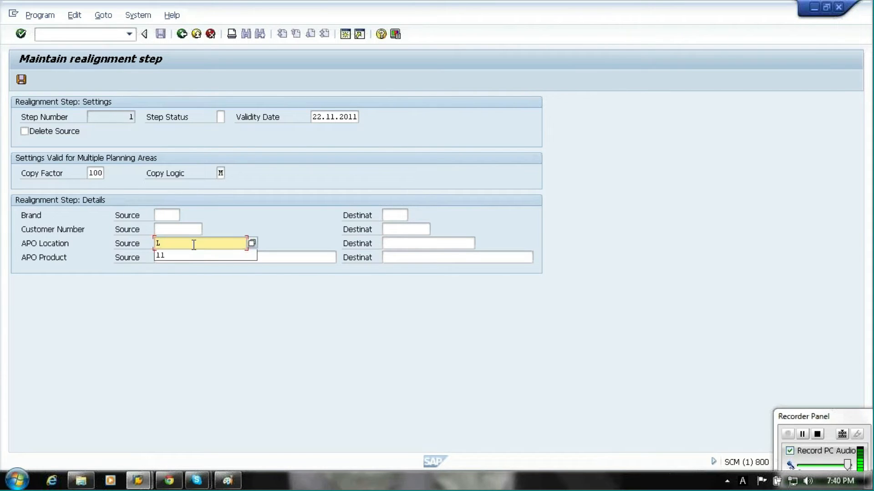
{"action": "type", "text": "1"}
Check the existing characteristic combinations for ZAPO1 in the saved screenshot.
{"action": "key", "text": "alt+Tab"}
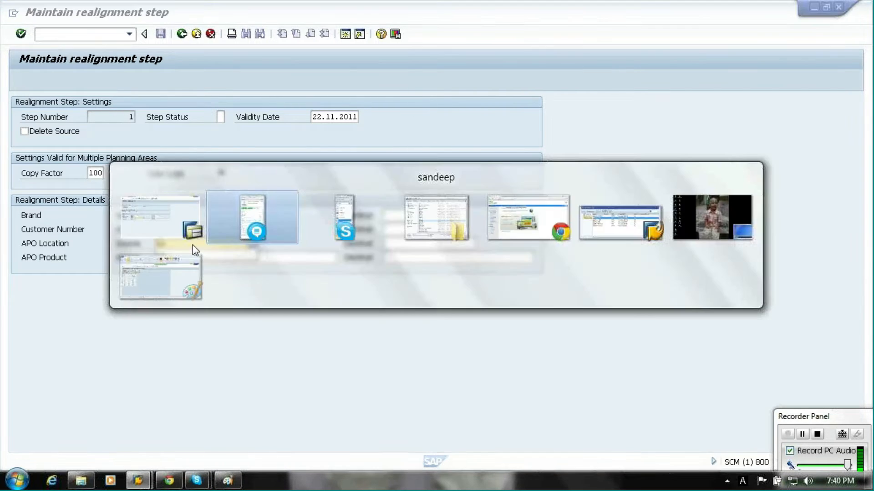
{"action": "key", "text": "alt+Tab"}
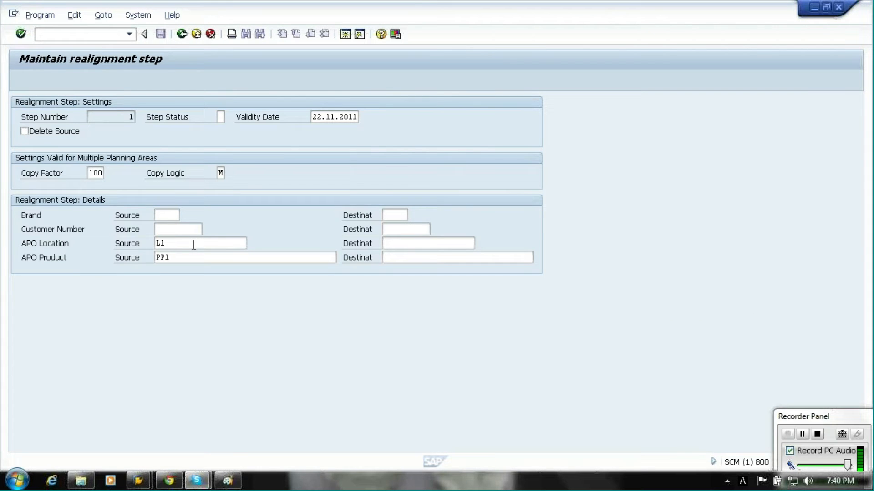
{"action": "key", "text": "alt+Tab"}
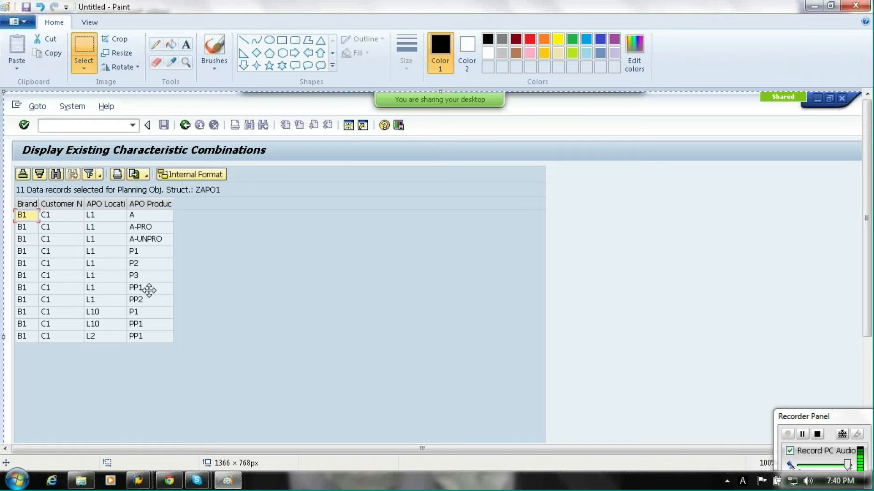
{"action": "key", "text": "alt+Tab"}
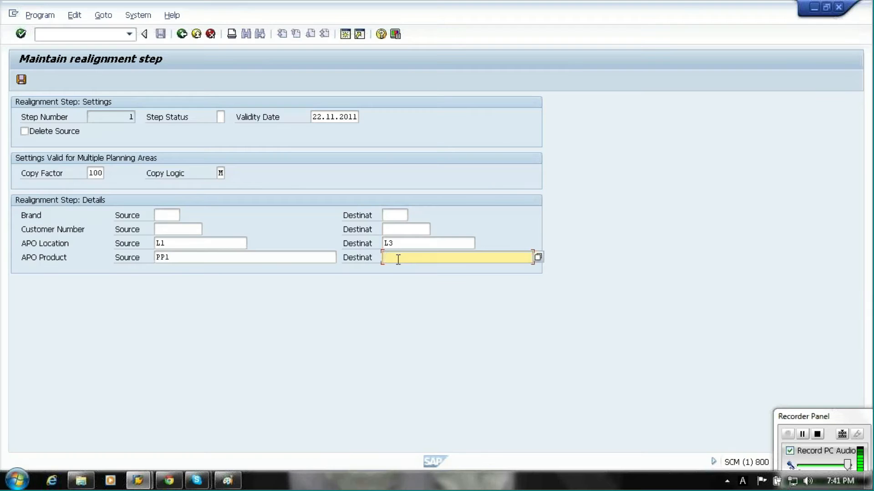
Set the destination APO location to L3 and destination product to PP1, then save the realignment step.
{"action": "type", "text": "PP2"}
{"action": "key", "text": "alt+Tab"}
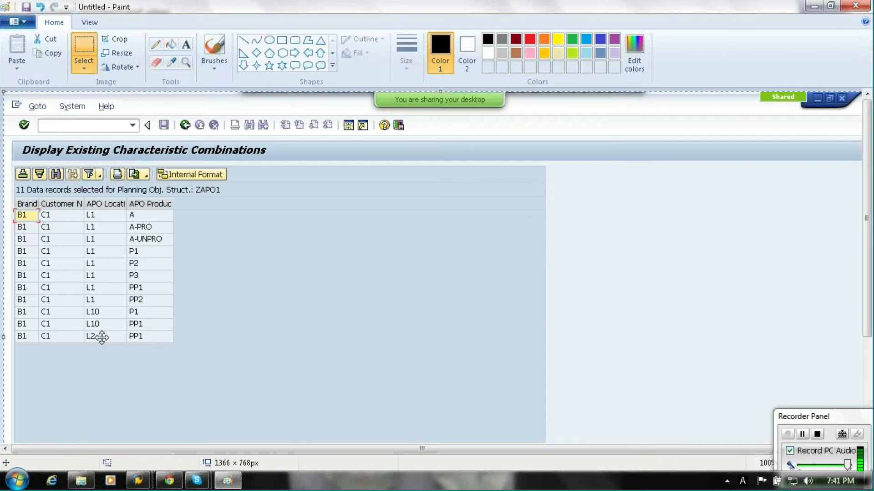
{"action": "key", "text": "alt+Tab"}
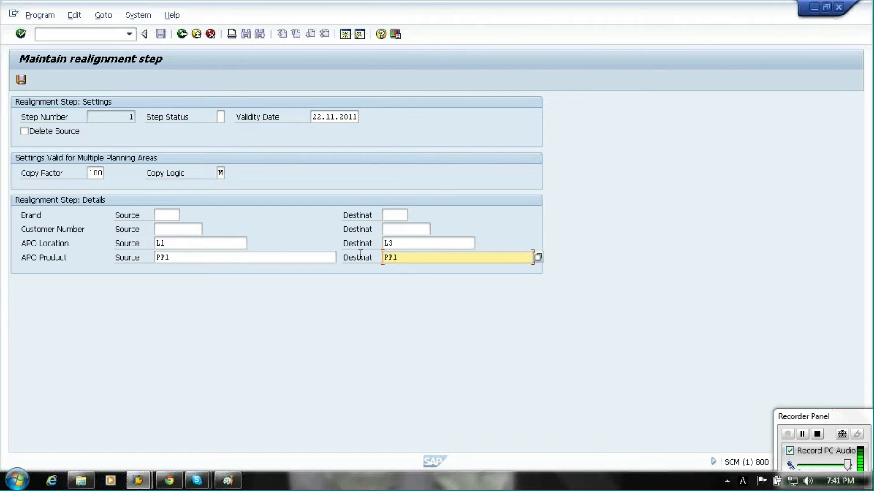
{"action": "left_click", "coordinate": [22, 80]}
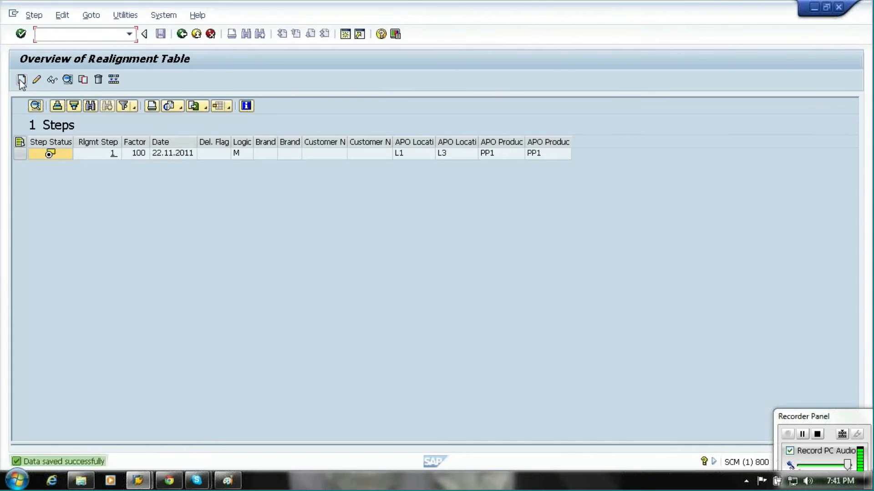
Return to the Realignment screen and execute the realignment run for ZAPO1.
{"action": "left_click", "coordinate": [182, 34]}
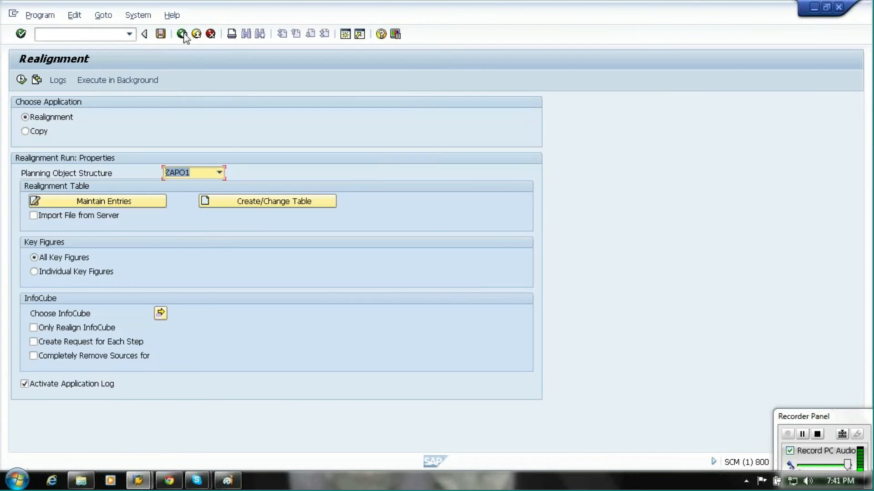
{"action": "left_click", "coordinate": [22, 80]}
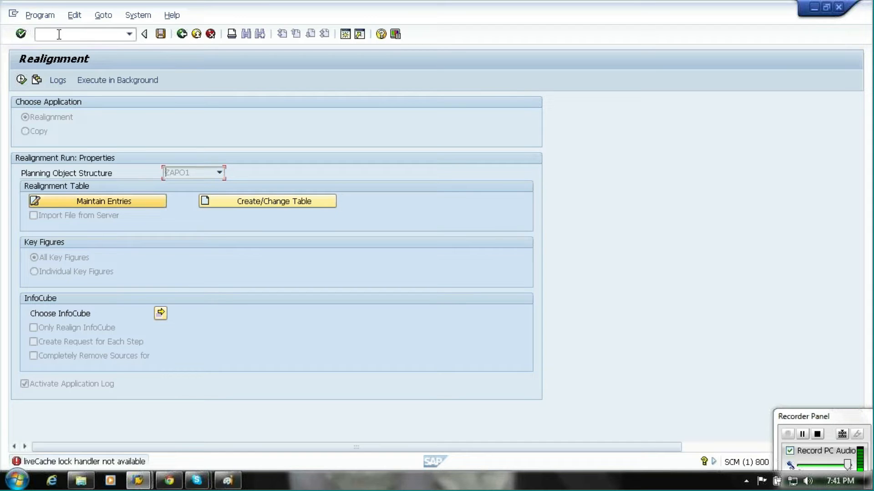
Open transaction LC10 in a new session.
{"action": "type", "text": "/O/LC10"}
{"action": "key", "text": "BackSpace"}
{"action": "key", "text": "BackSpace"}
{"action": "key", "text": "BackSpace"}
{"action": "key", "text": "BackSpace"}
{"action": "key", "text": "BackSpace"}
{"action": "type", "text": "LC10"}
{"action": "key", "text": "Return"}
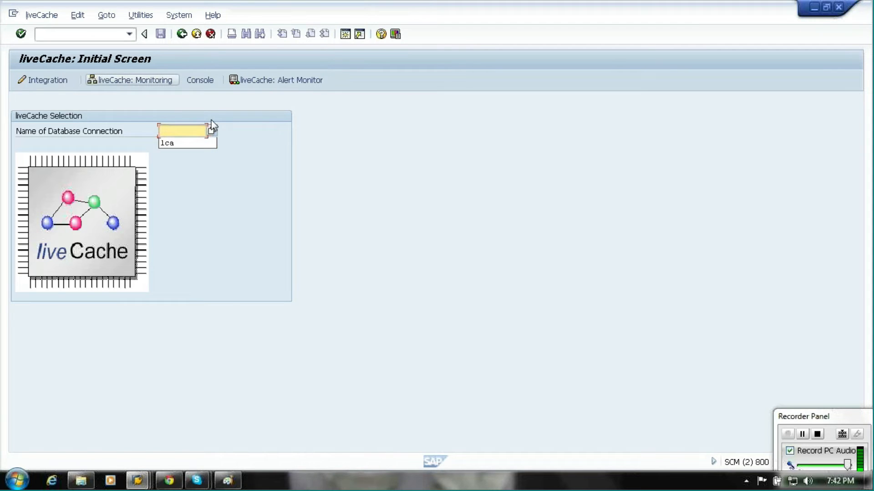
Open liveCache monitoring for connection LCA and go to its operating administration.
{"action": "left_click", "coordinate": [184, 143]}
{"action": "left_click", "coordinate": [133, 83]}
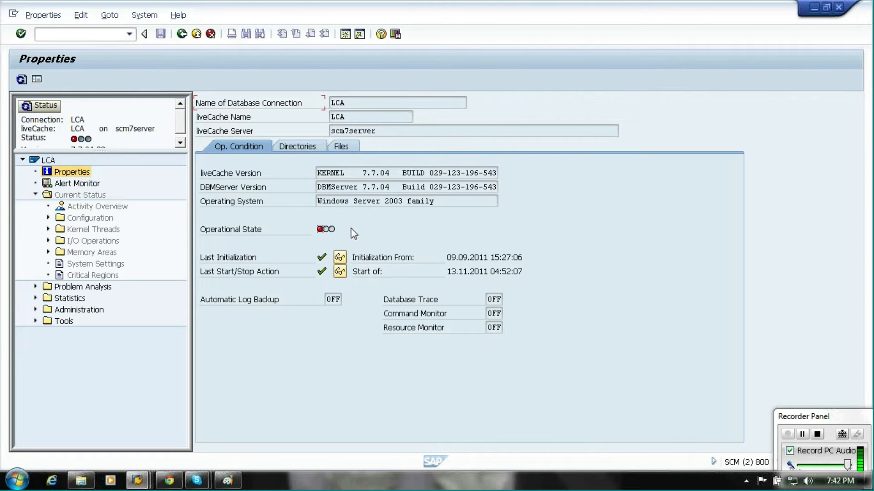
{"action": "mouse_move", "coordinate": [337, 232]}
{"action": "left_click", "coordinate": [36, 310]}
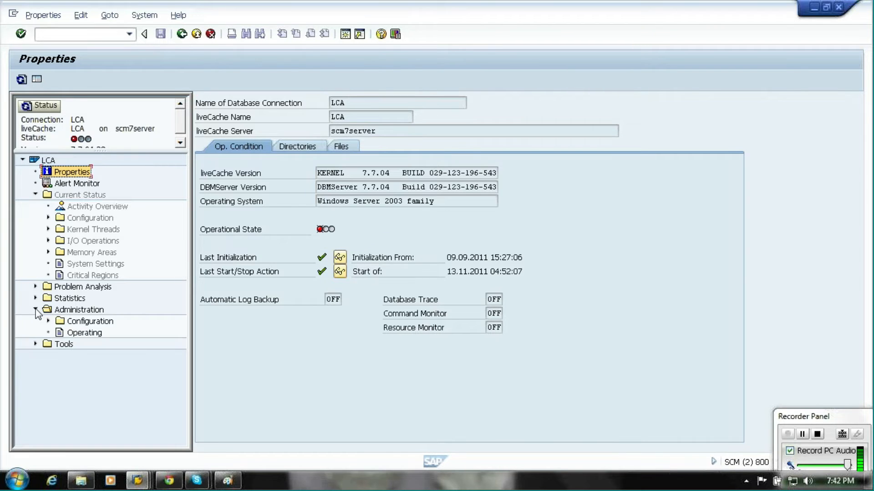
{"action": "left_click", "coordinate": [83, 336]}
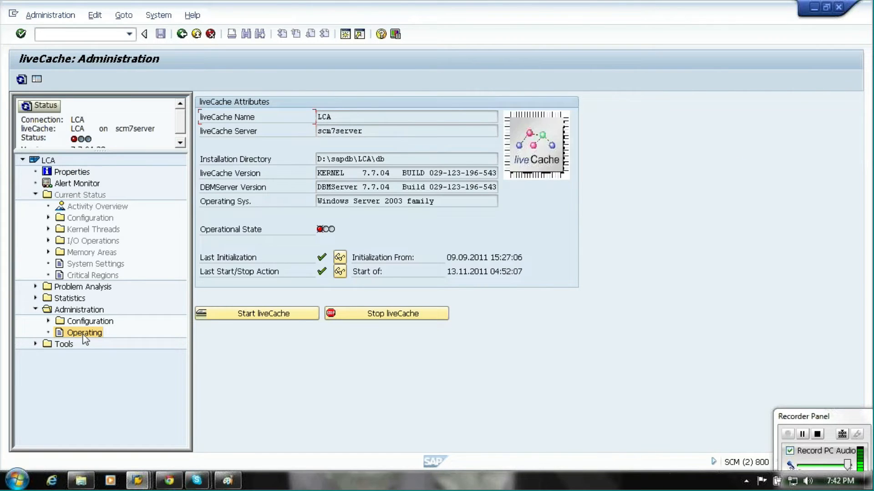
Start liveCache LCA on scm7server and confirm the start.
{"action": "left_click", "coordinate": [246, 315]}
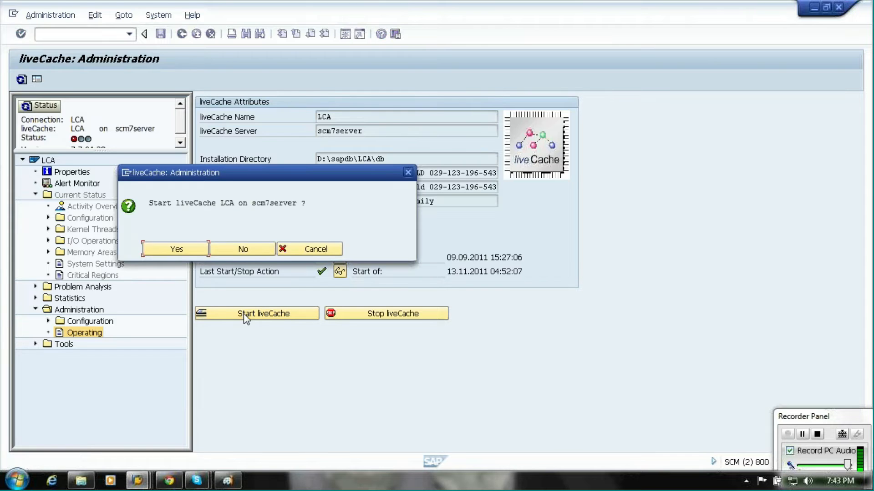
{"action": "left_click", "coordinate": [189, 251]}
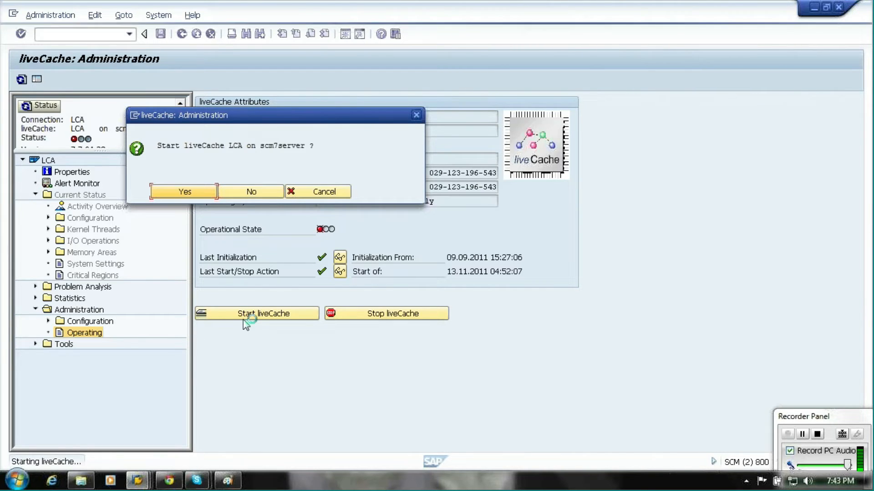
Switch to the Skype conversation and send the reply OKK.
{"action": "left_click", "coordinate": [196, 481]}
{"action": "left_click", "coordinate": [285, 438]}
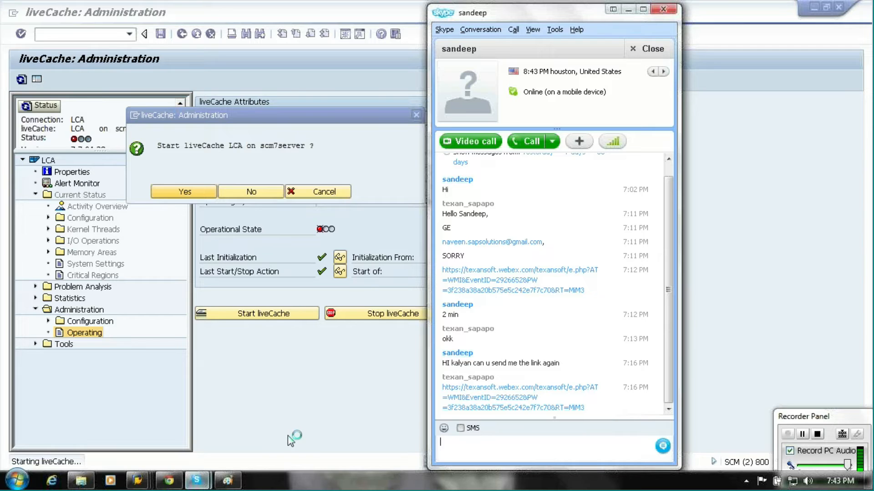
{"action": "left_click", "coordinate": [629, 10]}
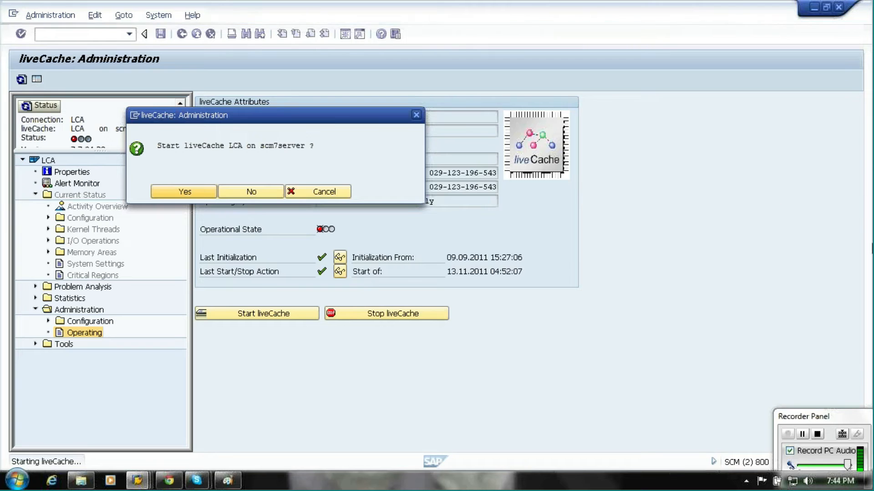
{"action": "left_click_drag", "start_coordinate": [836, 416], "coordinate": [833, 399]}
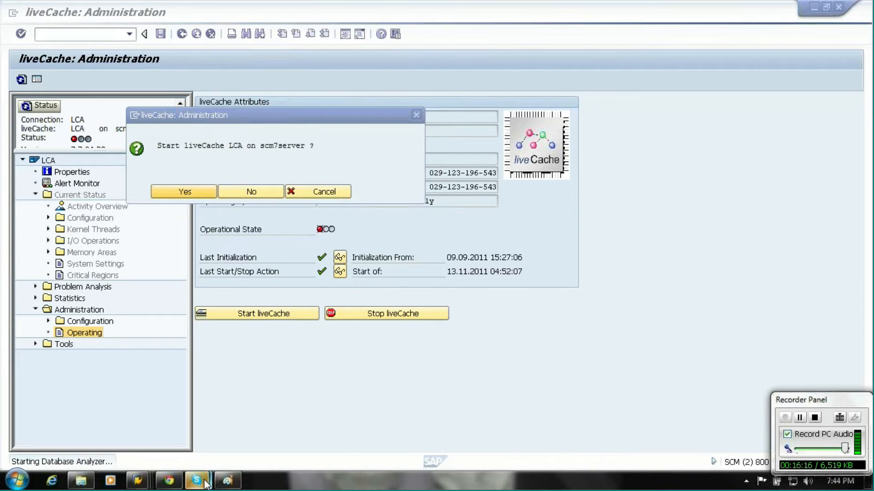
{"action": "mouse_move", "coordinate": [200, 481]}
{"action": "left_click", "coordinate": [265, 444]}
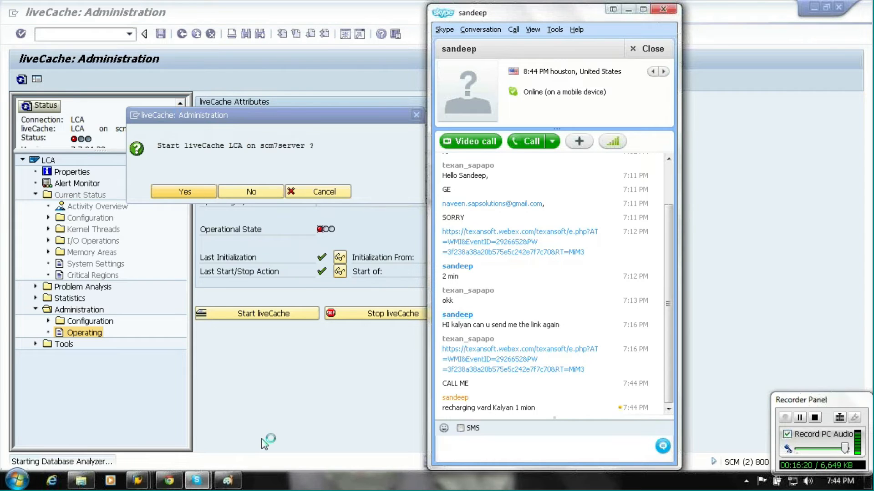
{"action": "type", "text": "OKK"}
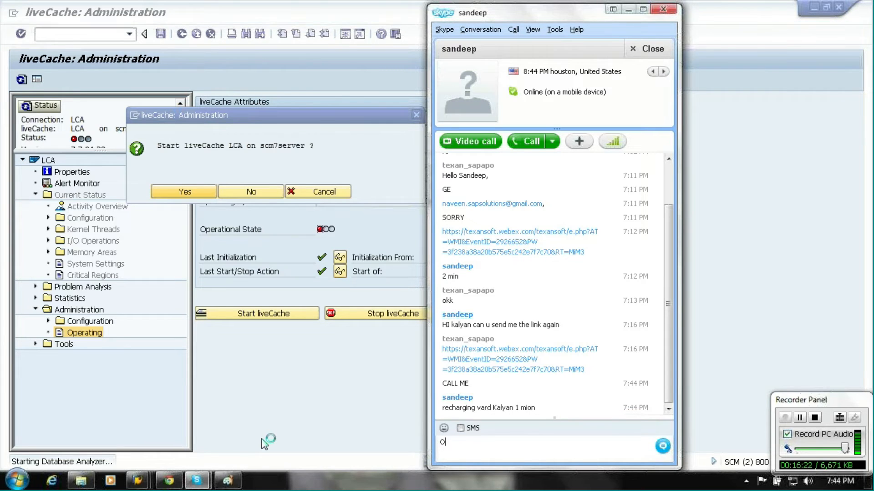
{"action": "key", "text": "Return"}
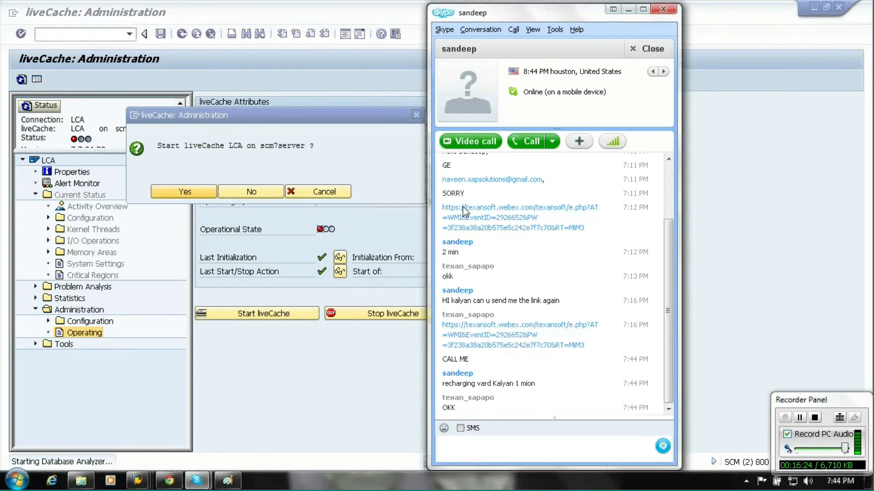
Minimize the chat window and return from liveCache administration to the SAP Easy Access menu.
{"action": "left_click", "coordinate": [641, 10]}
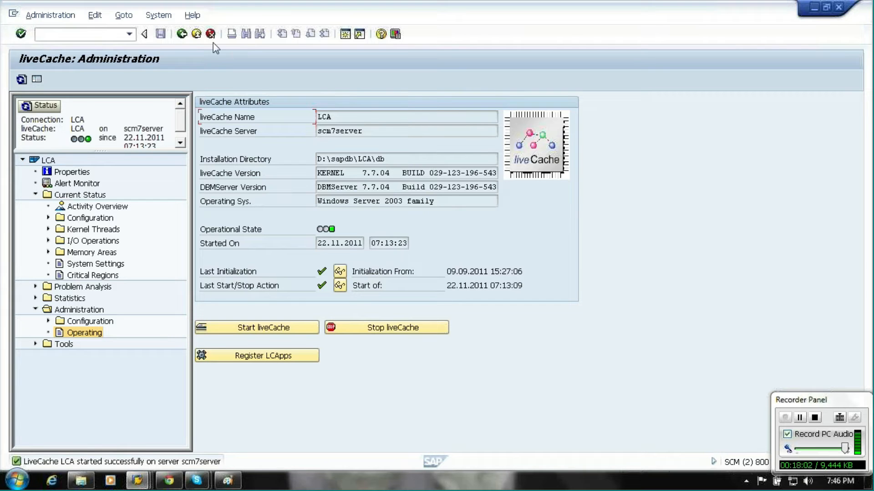
{"action": "left_click", "coordinate": [197, 35]}
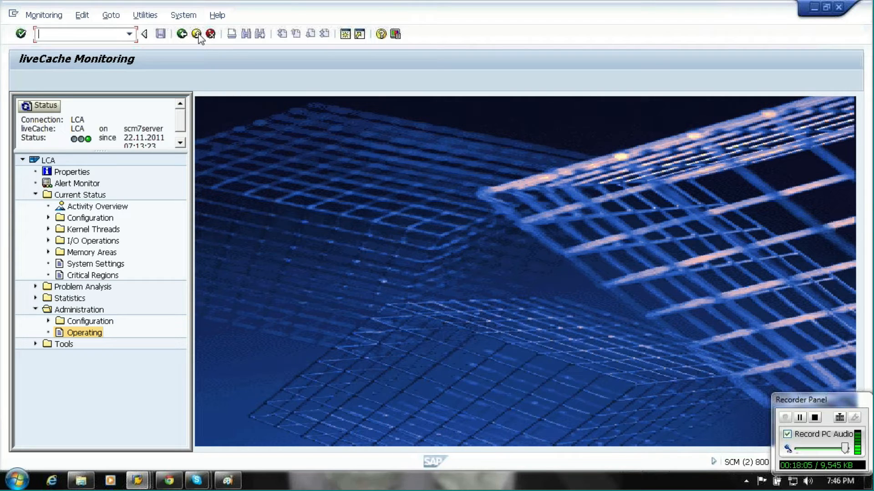
{"action": "left_click", "coordinate": [198, 35]}
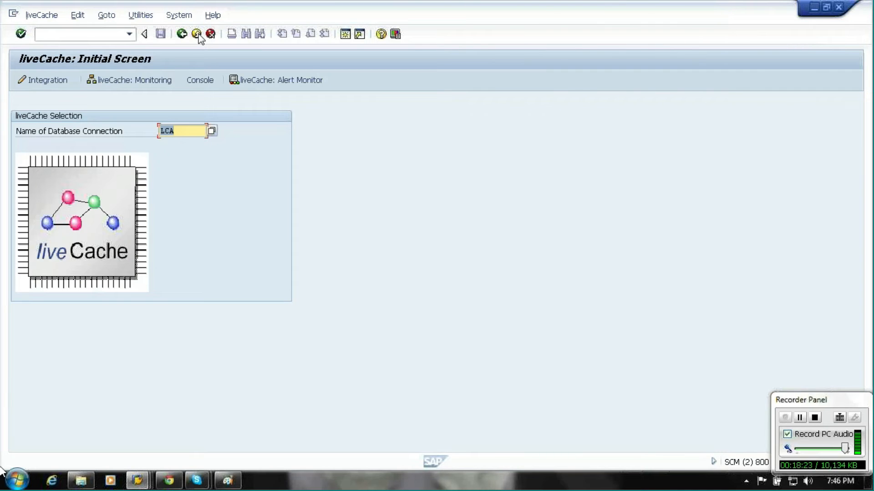
{"action": "left_click", "coordinate": [198, 36]}
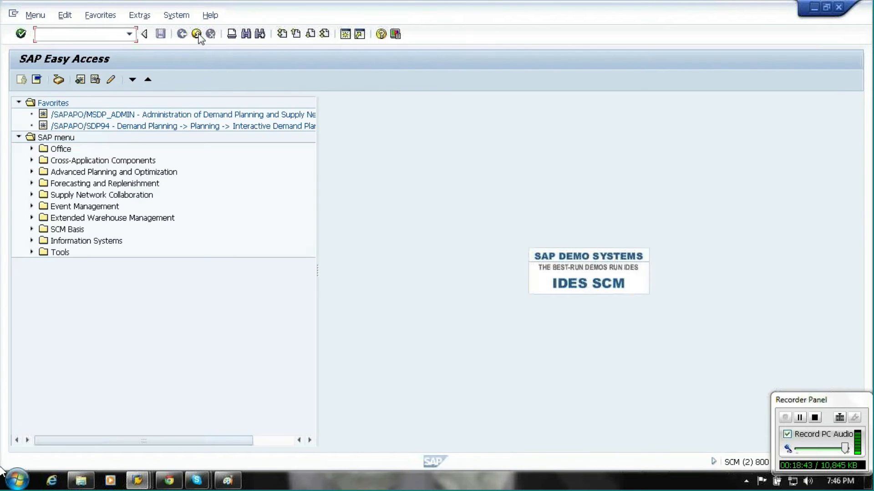
Open S&DP Administration, open planning area ZAPO1, and start its time series consistency check.
{"action": "left_click", "coordinate": [108, 117]}
{"action": "double_click", "coordinate": [108, 117]}
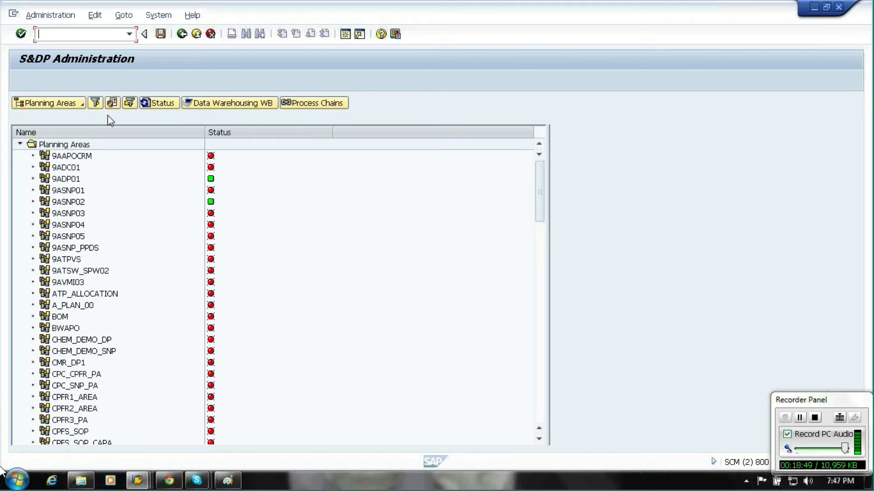
{"action": "left_click", "coordinate": [59, 374]}
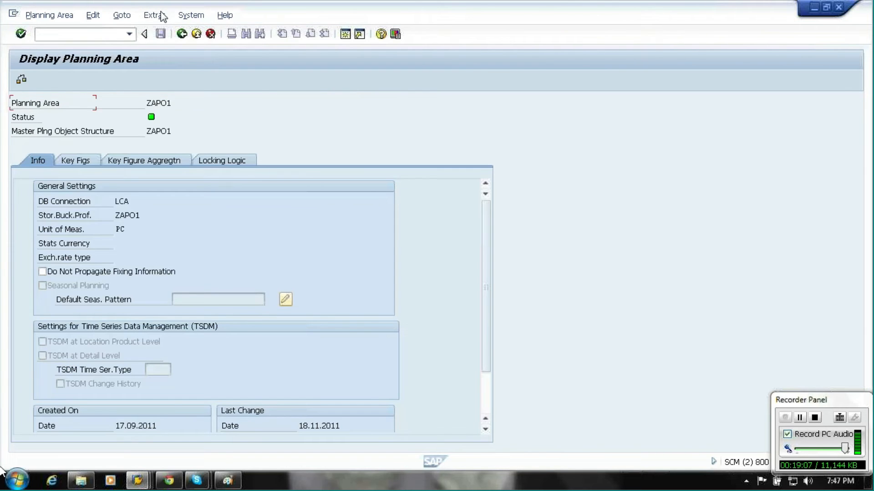
{"action": "left_click", "coordinate": [162, 16]}
{"action": "mouse_move", "coordinate": [233, 67]}
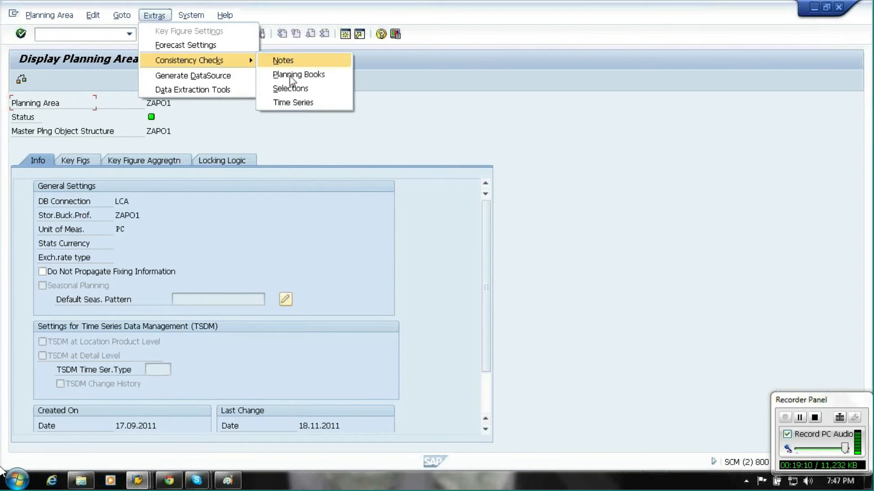
{"action": "left_click", "coordinate": [289, 102]}
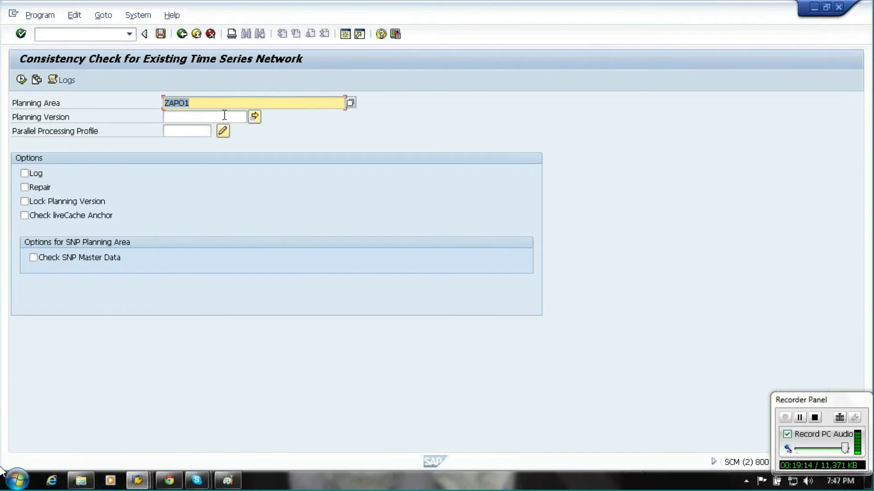
Run the consistency check for planning version 000 with Log, Repair, Lock Planning Version and Check liveCache Anchor selected.
{"action": "left_click", "coordinate": [191, 116]}
{"action": "type", "text": "000"}
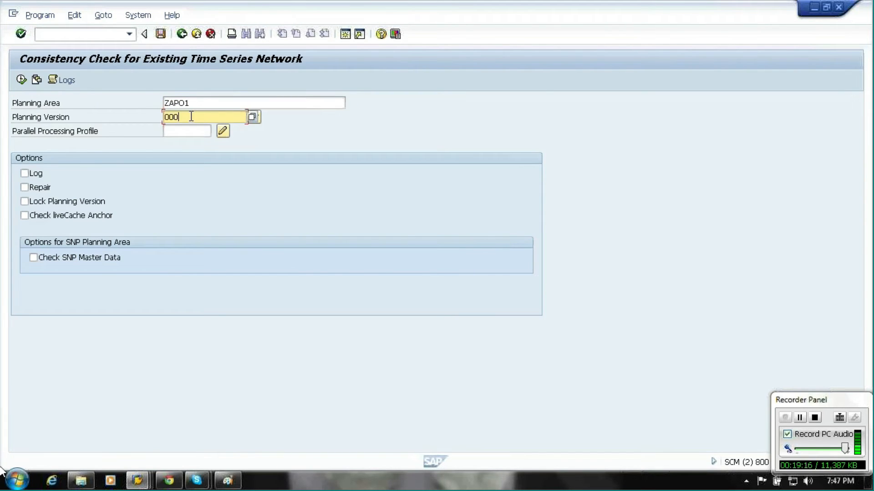
{"action": "left_click", "coordinate": [40, 171]}
{"action": "left_click", "coordinate": [41, 188]}
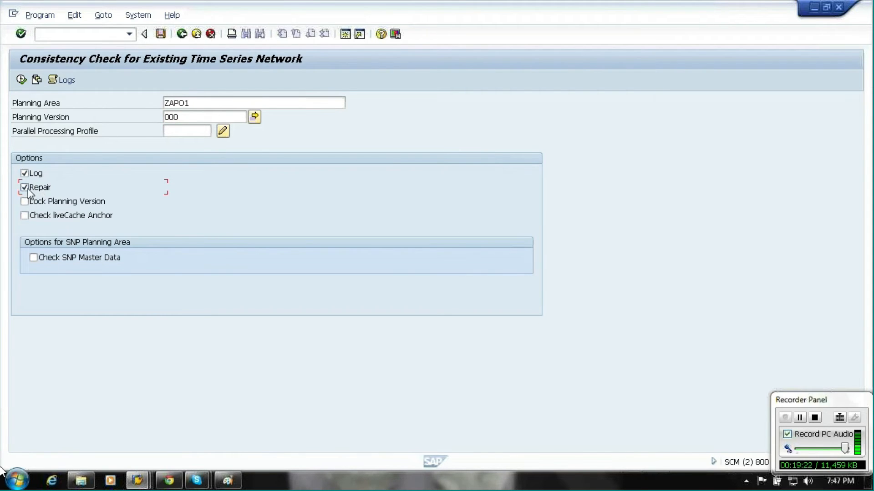
{"action": "left_click", "coordinate": [31, 204]}
{"action": "left_click", "coordinate": [33, 222]}
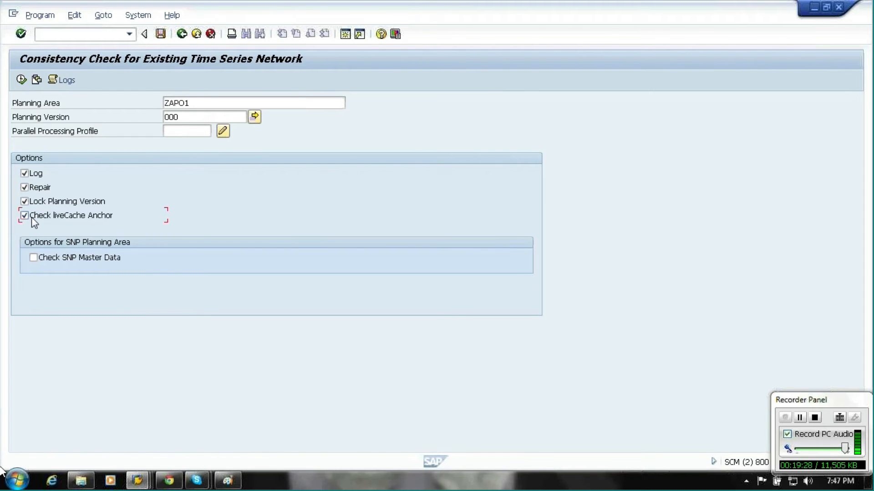
{"action": "left_click", "coordinate": [22, 81]}
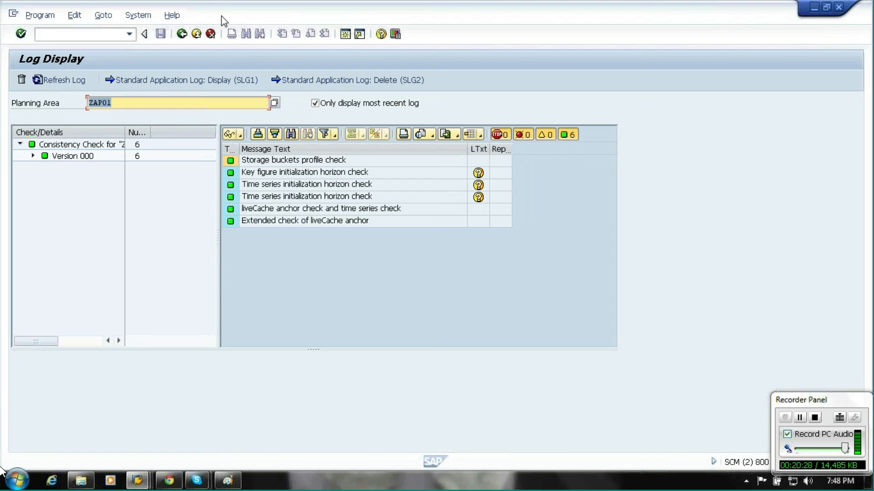
Leave the consistency check log and return to the SAP Easy Access menu in that session.
{"action": "left_click", "coordinate": [197, 34]}
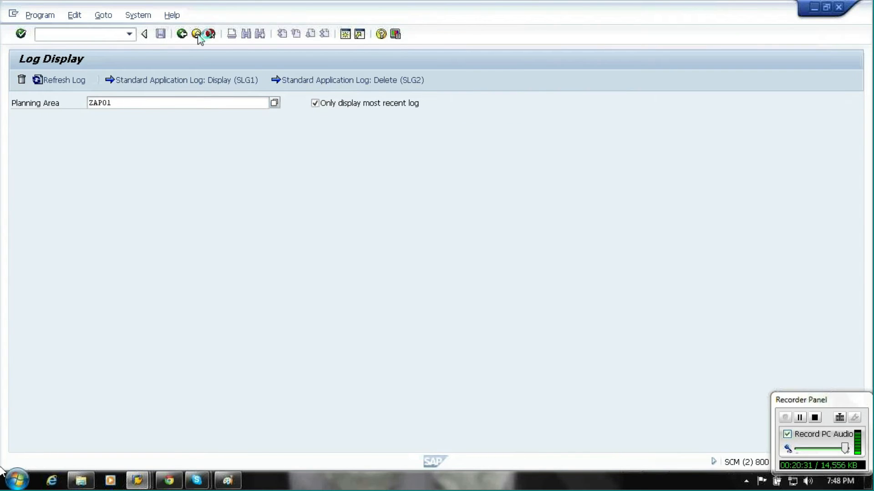
{"action": "left_click", "coordinate": [198, 36]}
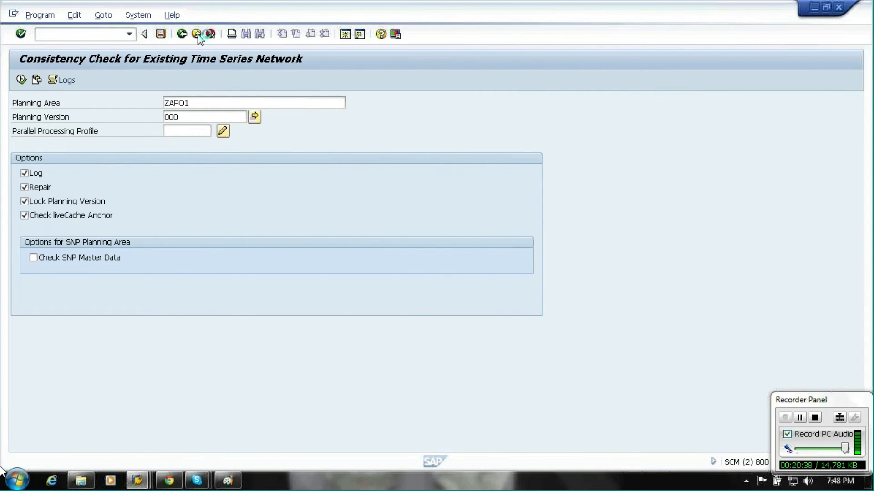
{"action": "left_click", "coordinate": [137, 481]}
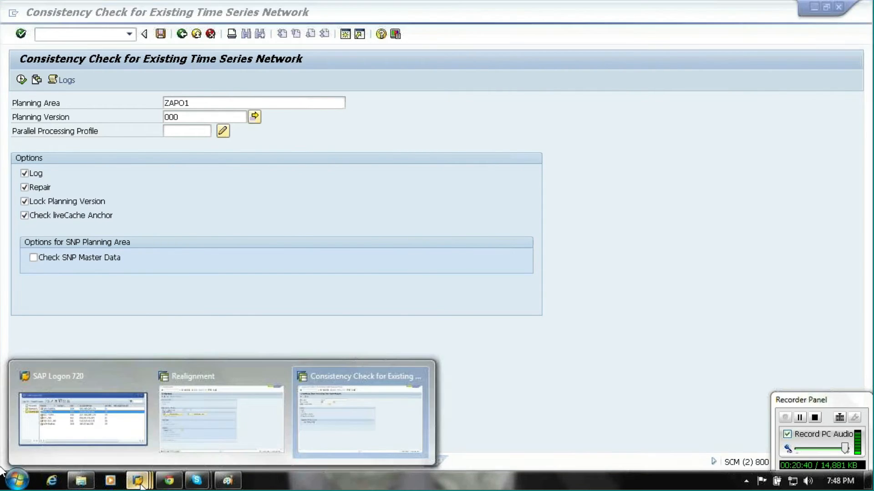
{"action": "left_click", "coordinate": [242, 438]}
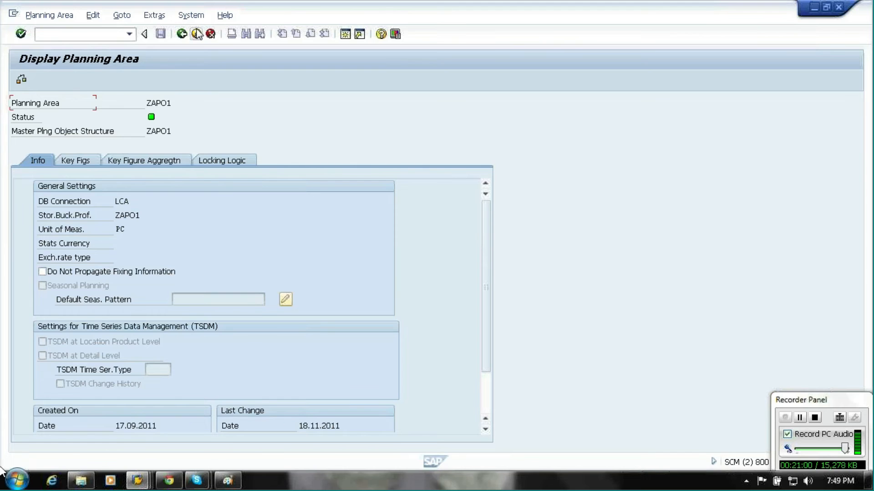
{"action": "key", "text": "alt+Tab"}
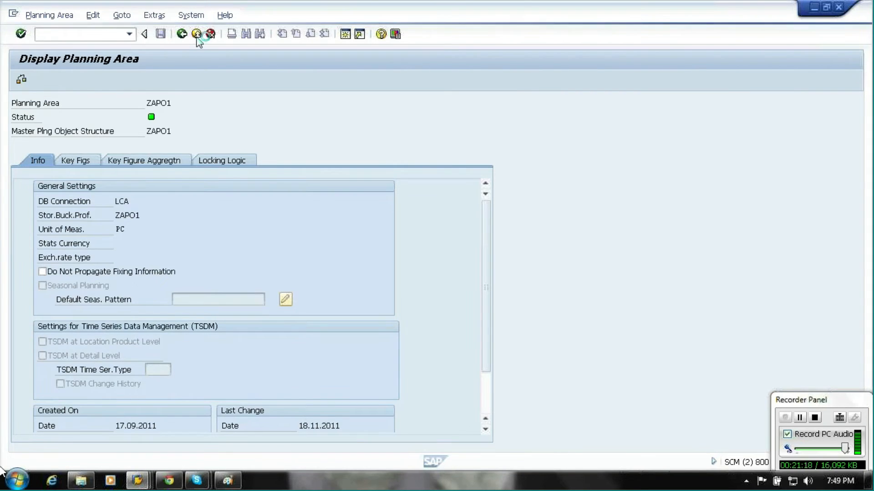
{"action": "left_click", "coordinate": [197, 34]}
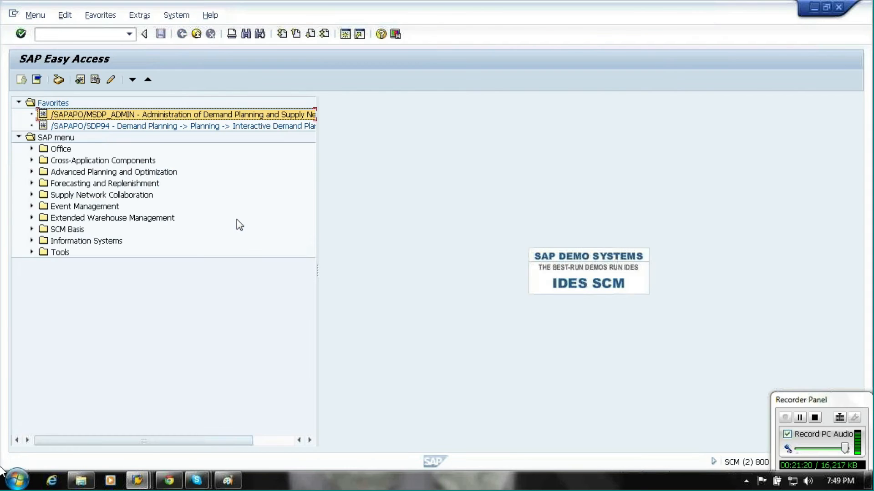
{"action": "left_click", "coordinate": [196, 127]}
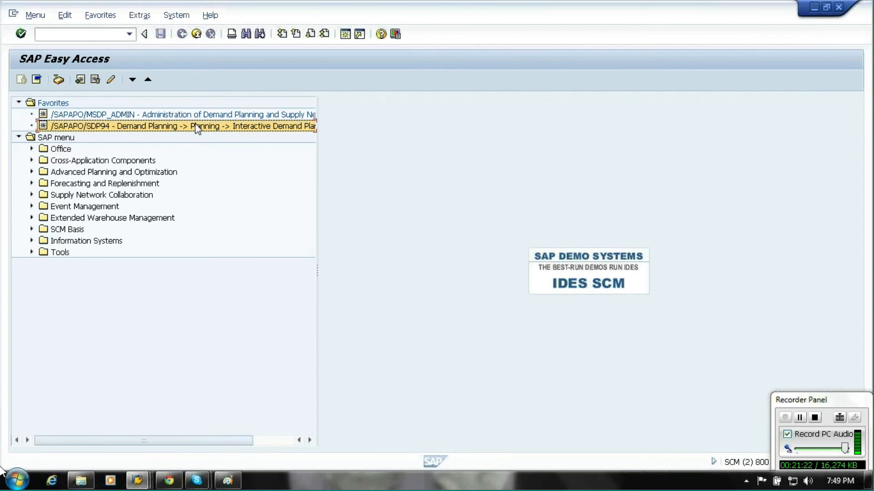
Switch to the Realignment session and execute the realignment for planning object structure ZAPO1.
{"action": "key", "text": "alt+Tab"}
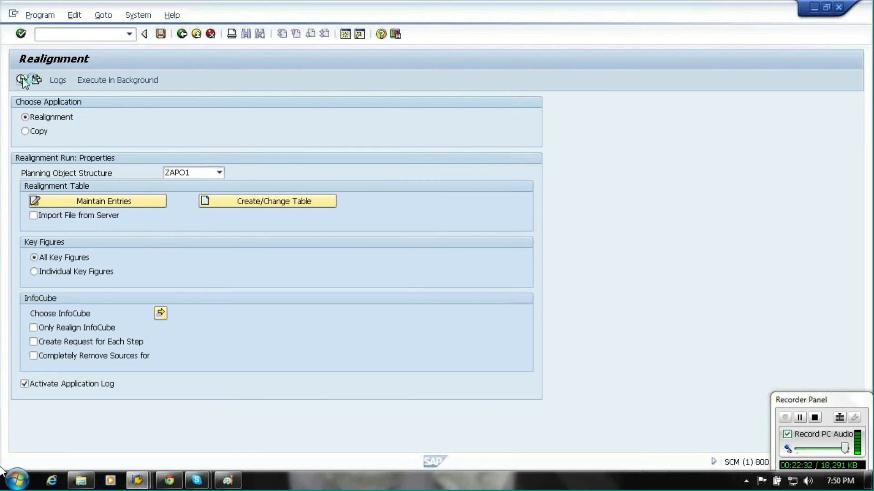
{"action": "left_click", "coordinate": [21, 80]}
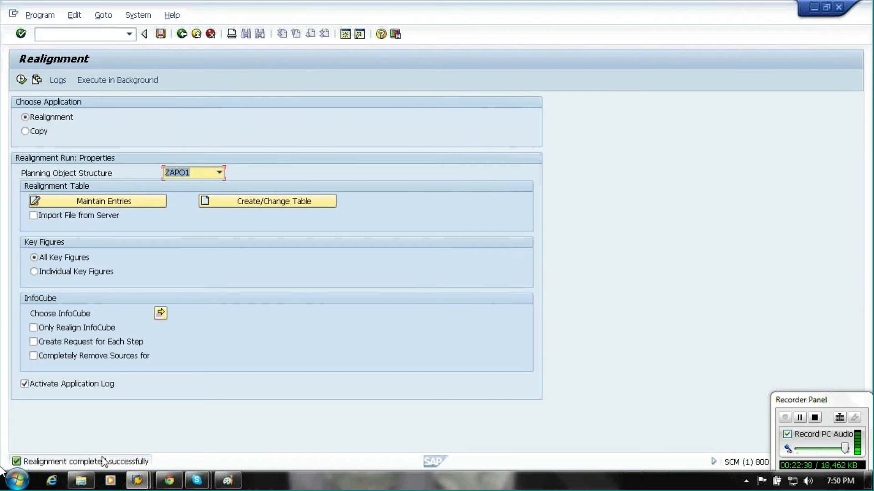
Try to launch Interactive Demand Planning (/SAPAPO/SDP94) from the favorites in the Easy Access session.
{"action": "mouse_move", "coordinate": [137, 480]}
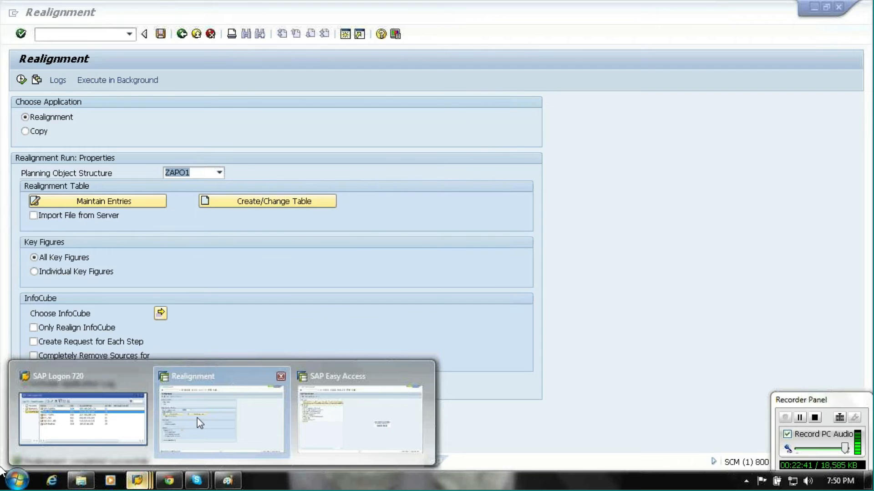
{"action": "left_click", "coordinate": [355, 418]}
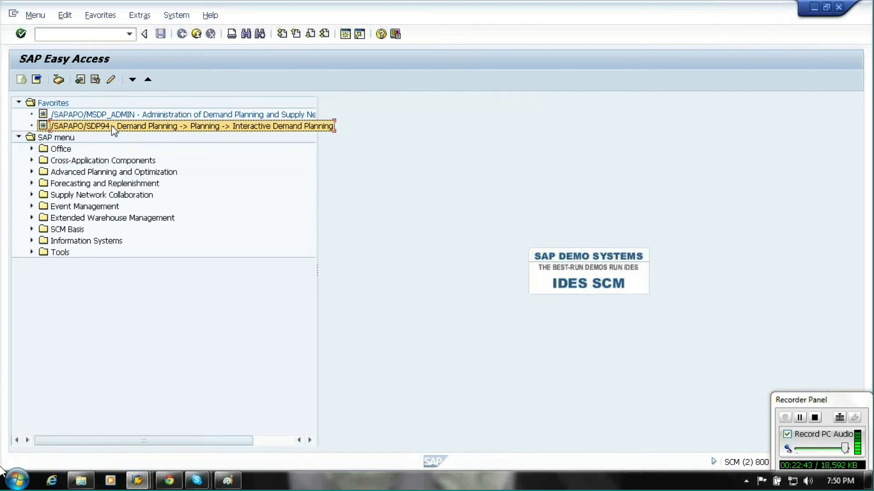
{"action": "double_click", "coordinate": [114, 126]}
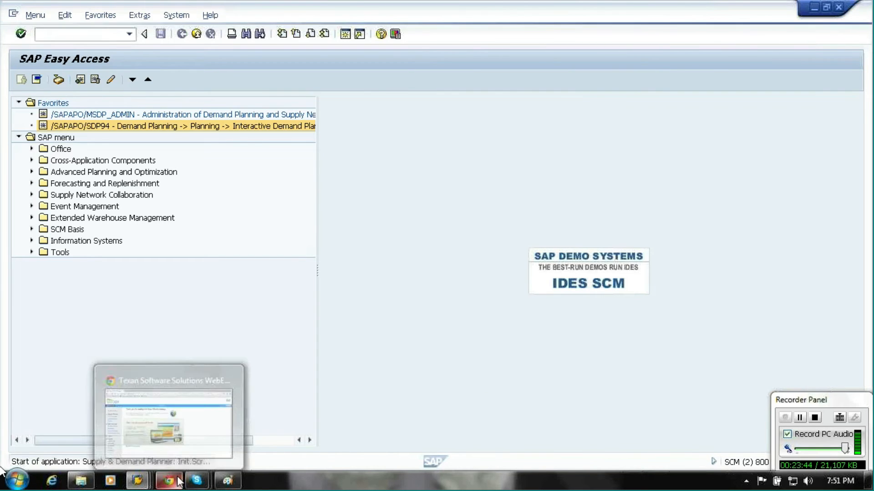
Open a new logon to the APO-SAPSOL system from SAP Logon.
{"action": "mouse_move", "coordinate": [177, 482]}
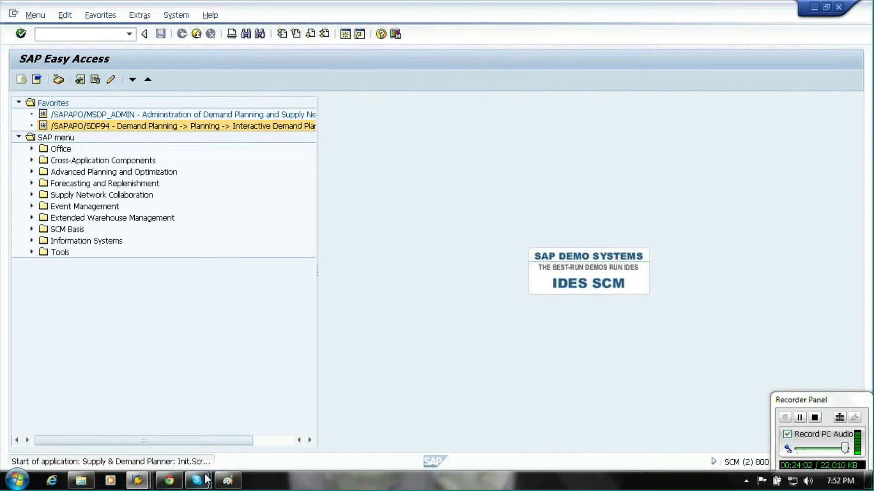
{"action": "left_click", "coordinate": [144, 485]}
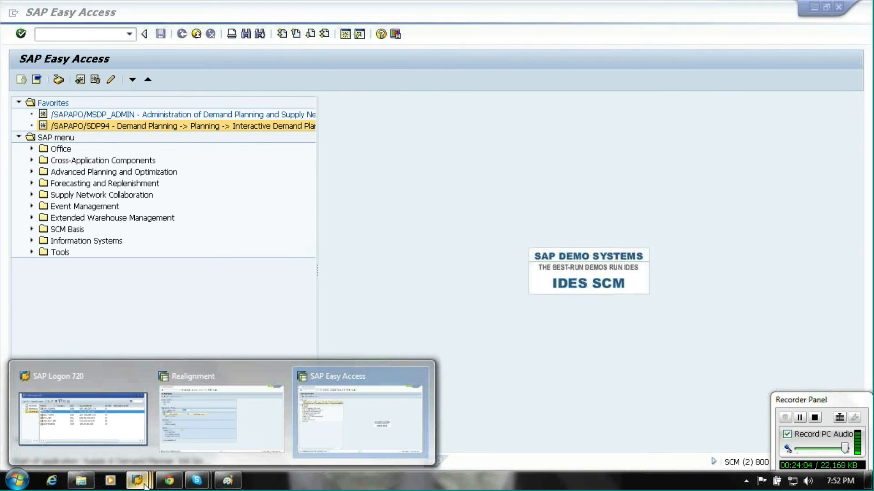
{"action": "left_click", "coordinate": [217, 433]}
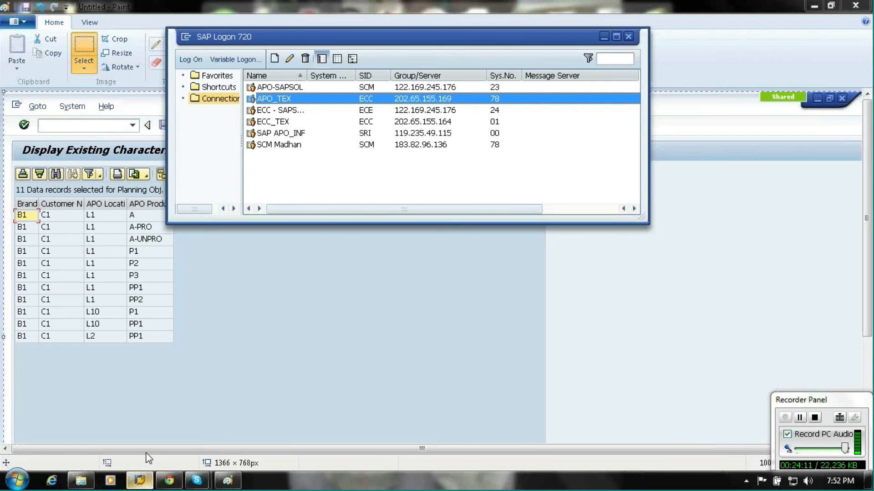
{"action": "left_click", "coordinate": [286, 87]}
{"action": "double_click", "coordinate": [283, 86]}
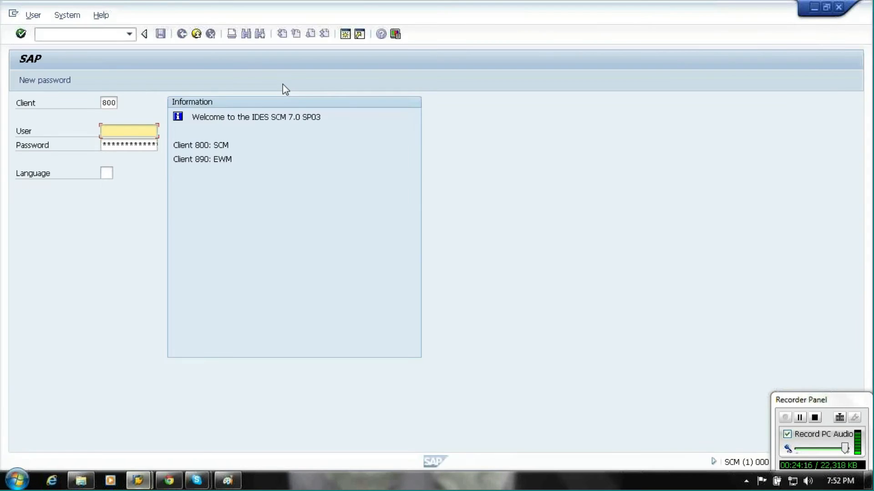
Log on to client 800 with the user name and the account password.
{"action": "type", "text": "K"}
{"action": "key", "text": "Down"}
{"action": "key", "text": "Return"}
{"action": "key", "text": "Tab"}
{"action": "key", "text": "Caps_Lock"}
{"action": "type", "text": "***"}
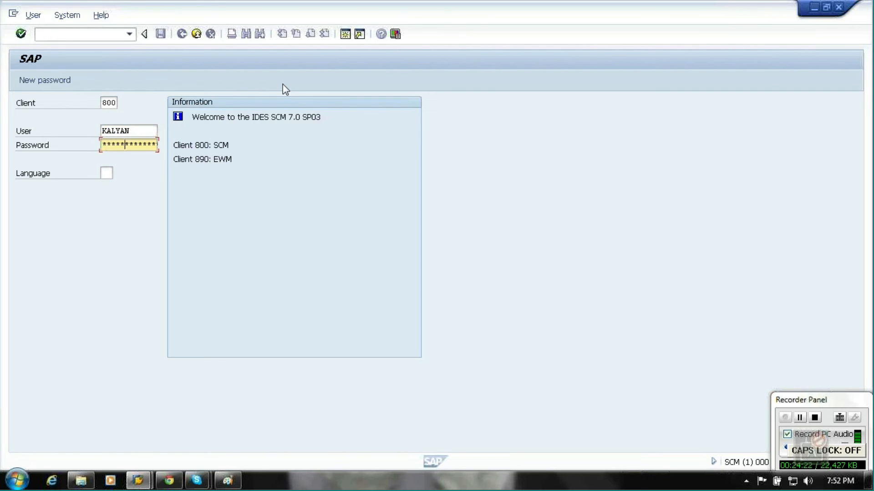
{"action": "key", "text": "Return"}
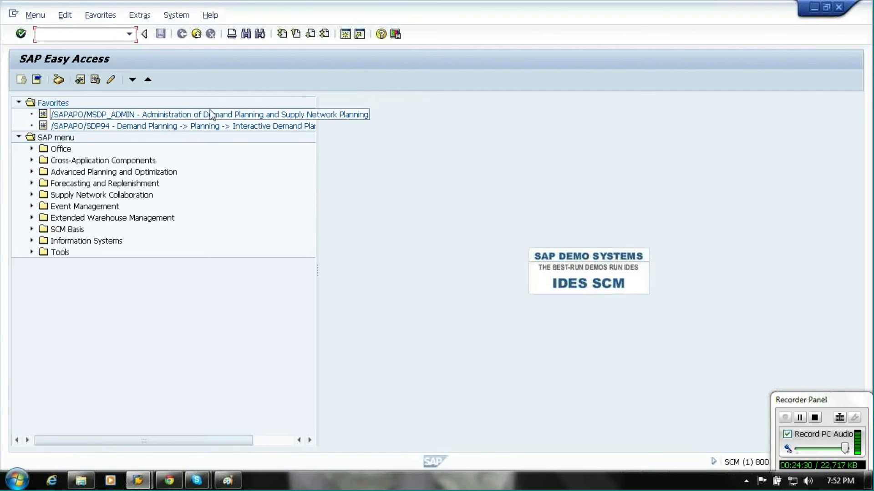
Open Interactive Demand Planning from the favorites and load APO product PP1 in the ZAPO1_MONTH planning book.
{"action": "left_click", "coordinate": [161, 125]}
{"action": "double_click", "coordinate": [160, 126]}
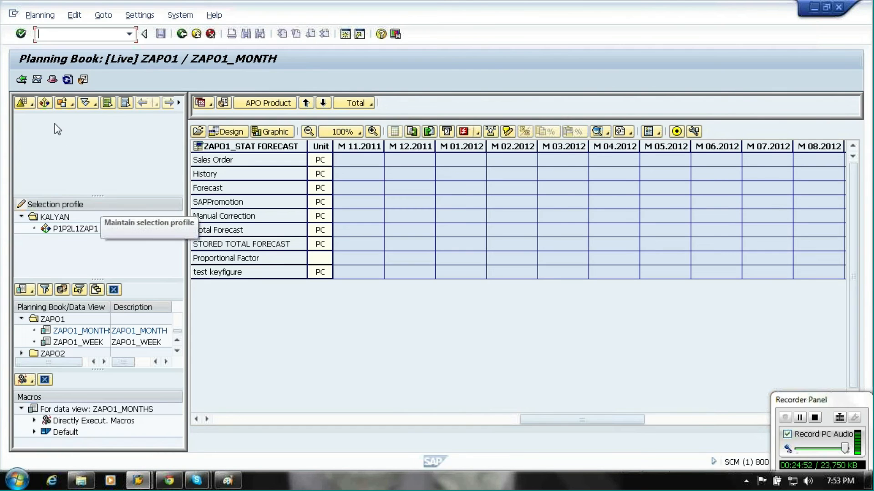
{"action": "left_click", "coordinate": [45, 103]}
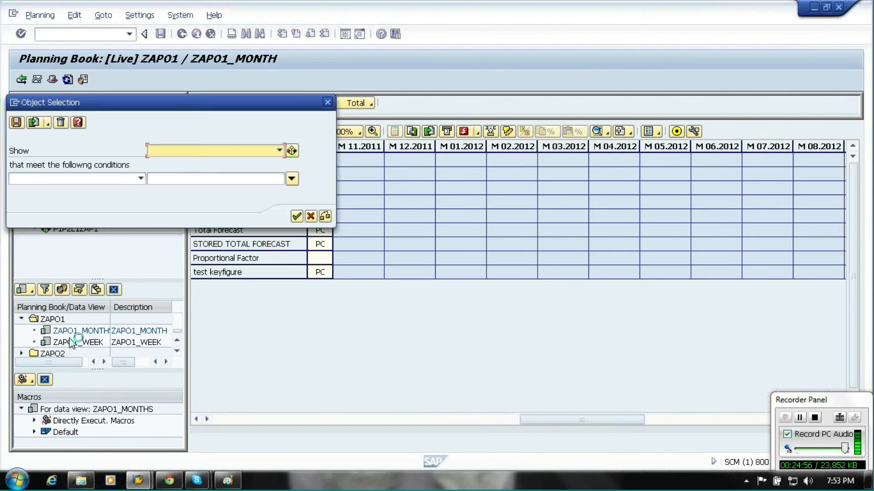
{"action": "left_click", "coordinate": [184, 152]}
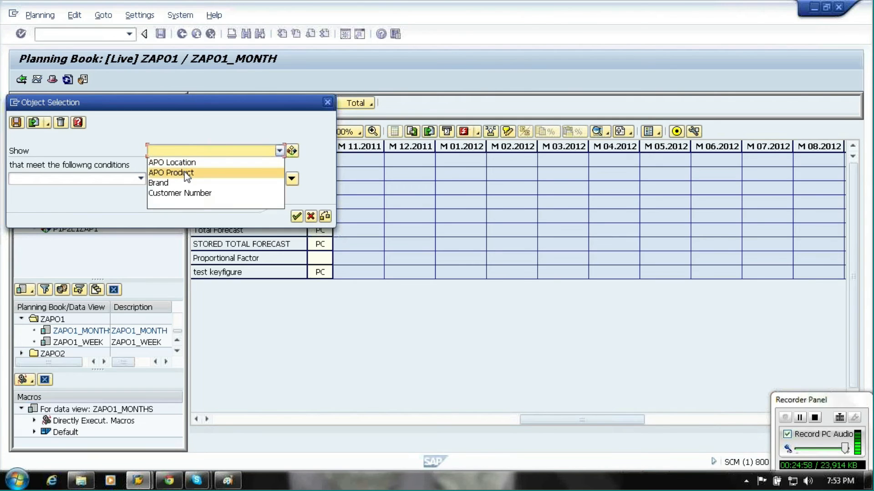
{"action": "left_click", "coordinate": [186, 174]}
{"action": "left_click", "coordinate": [141, 194]}
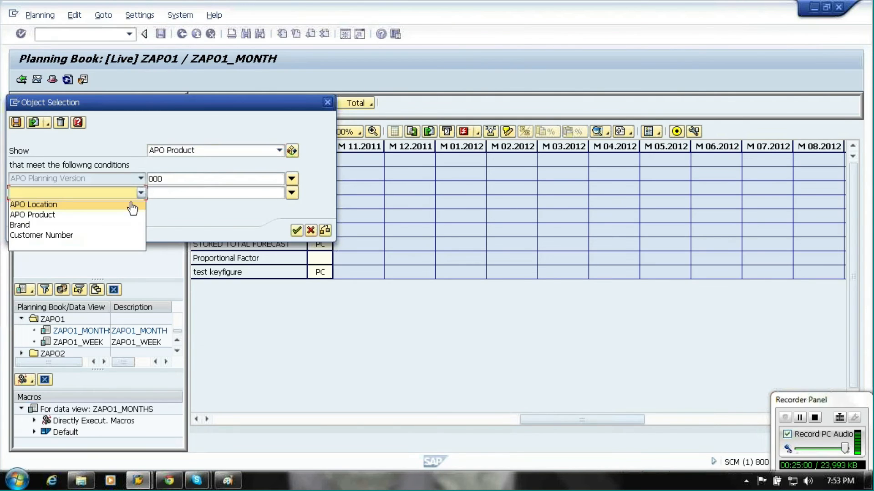
{"action": "left_click", "coordinate": [119, 214]}
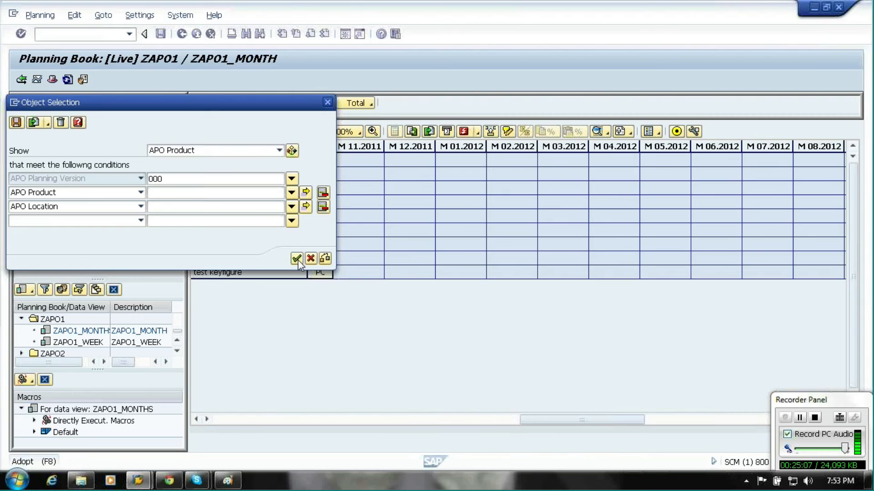
{"action": "type", "text": "pp1"}
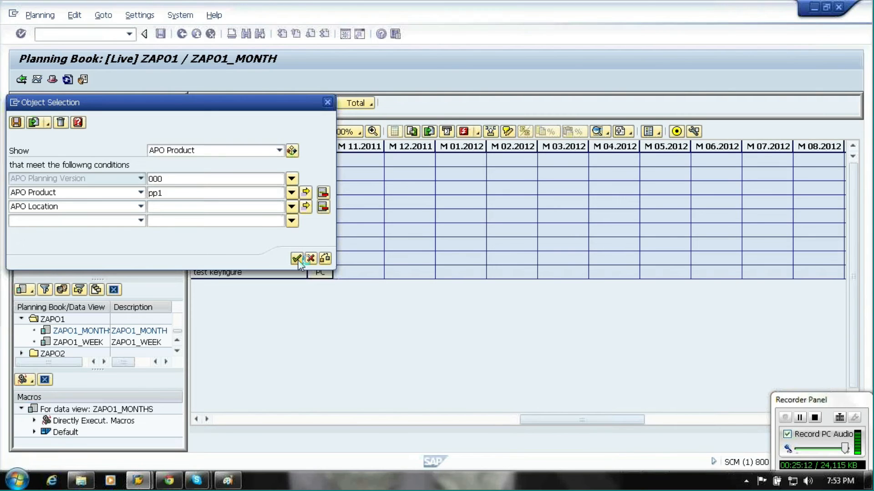
{"action": "left_click", "coordinate": [296, 259]}
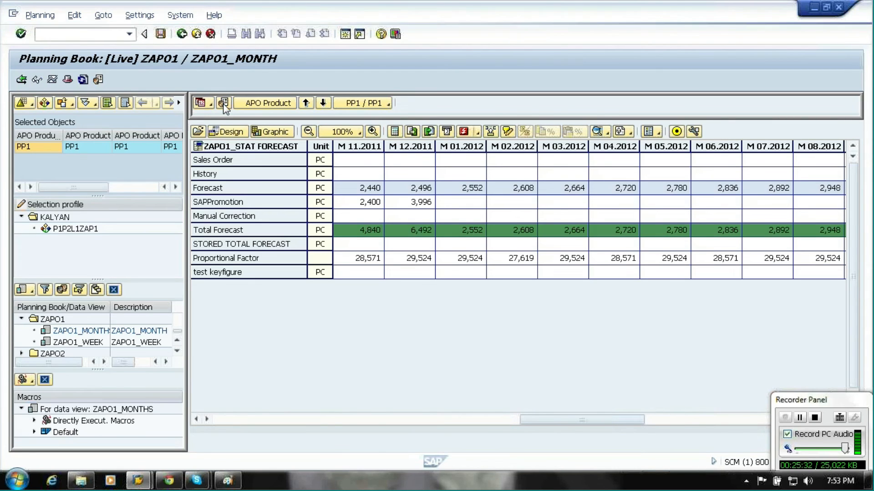
Change the header information characteristic from APO Product to APO Location.
{"action": "left_click", "coordinate": [223, 103]}
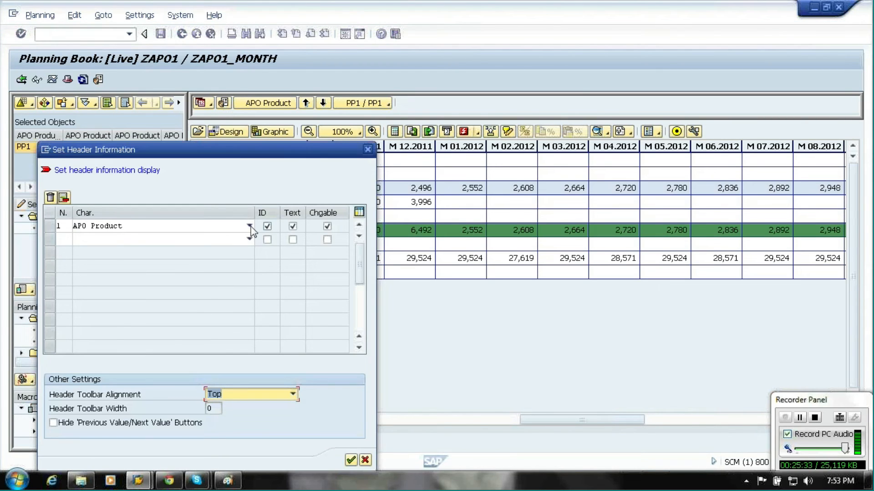
{"action": "left_click", "coordinate": [250, 226]}
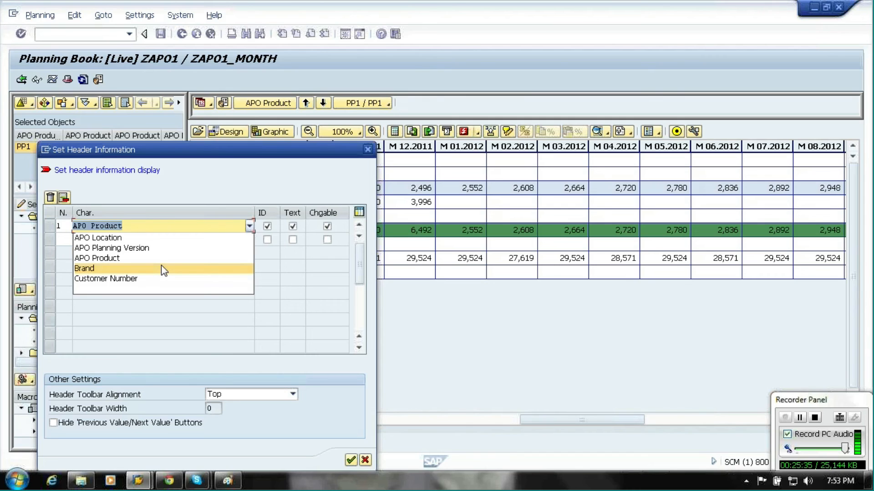
{"action": "left_click", "coordinate": [97, 238]}
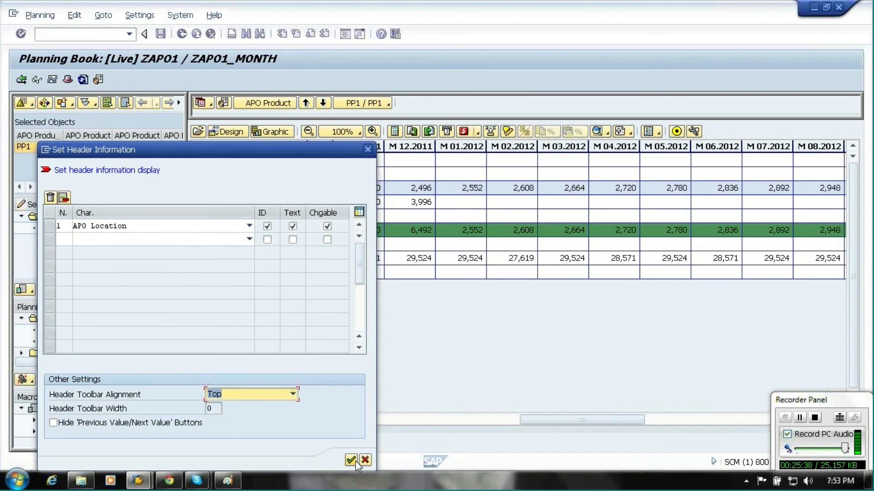
{"action": "left_click", "coordinate": [354, 460]}
Switch the header navigation to show the data for location L3 / L3.
{"action": "left_click", "coordinate": [372, 104]}
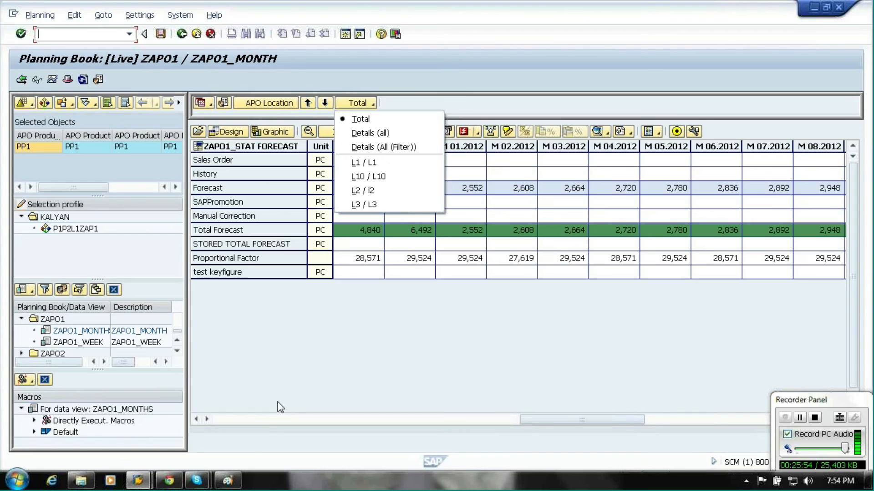
{"action": "left_click", "coordinate": [228, 480]}
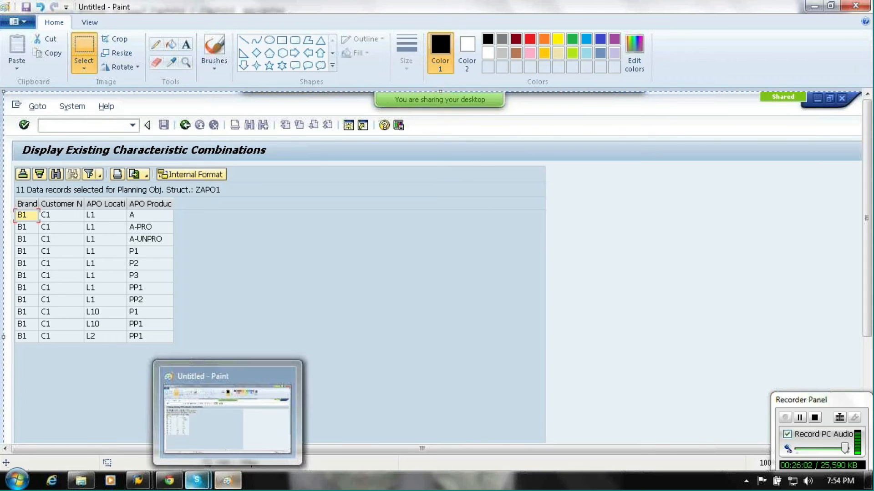
{"action": "mouse_move", "coordinate": [138, 481]}
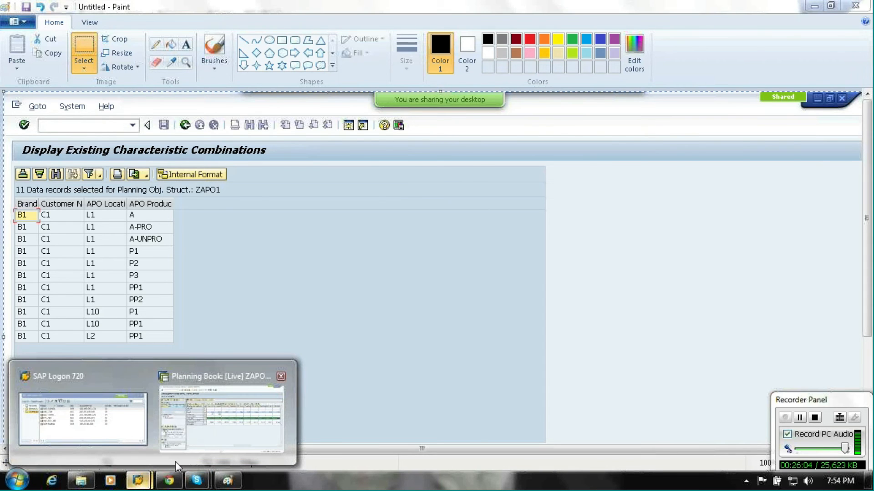
{"action": "left_click", "coordinate": [176, 461]}
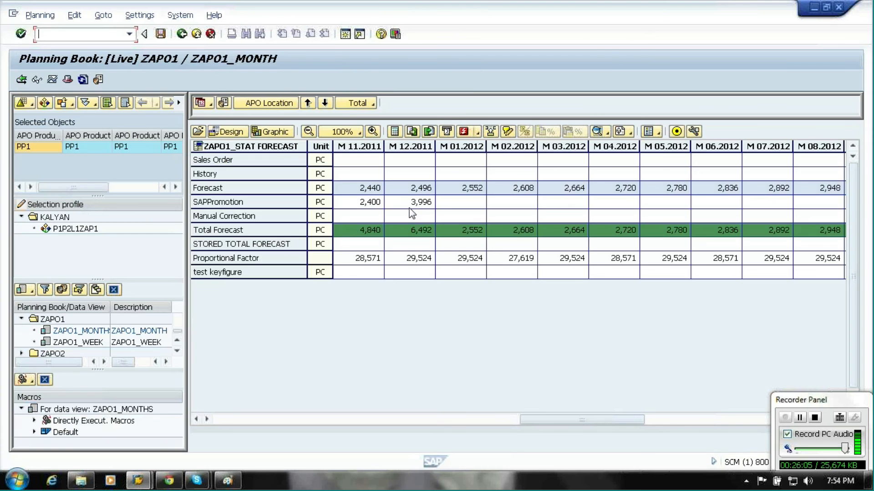
{"action": "left_click", "coordinate": [366, 108]}
{"action": "left_click", "coordinate": [381, 205]}
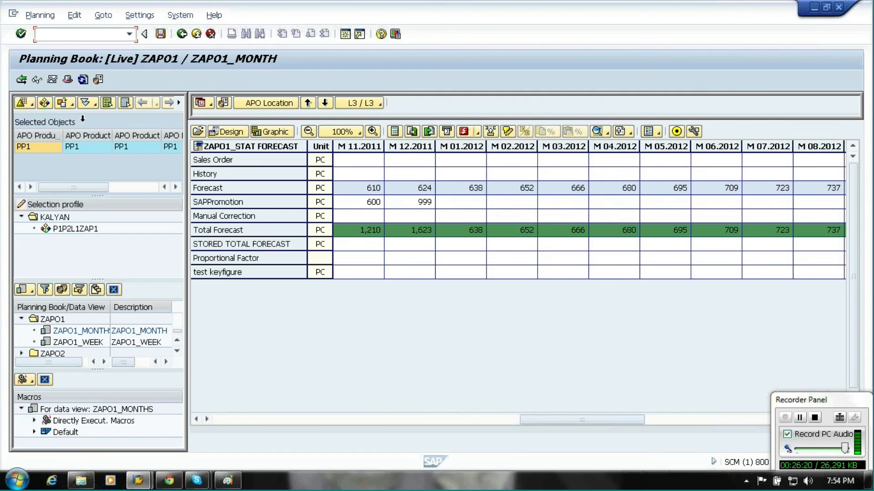
Restrict the object selection to product PP1 with APO locations L1 and L3 and load it.
{"action": "left_click", "coordinate": [48, 105]}
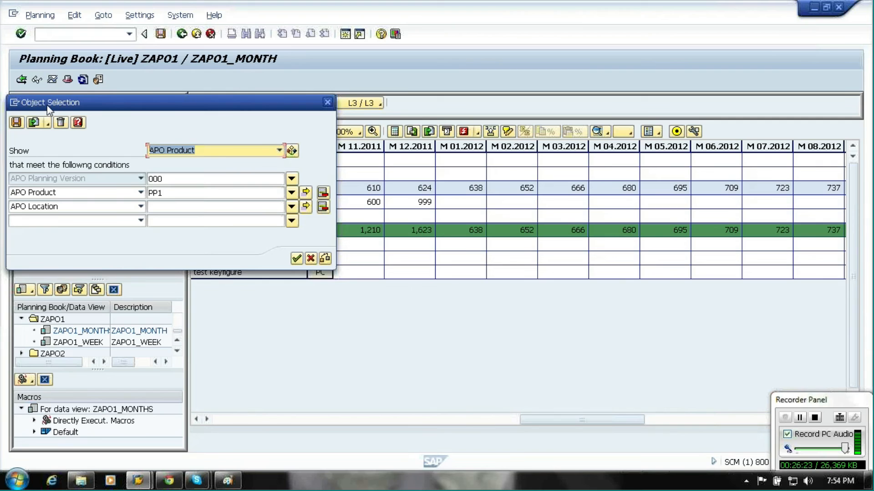
{"action": "left_click", "coordinate": [306, 206]}
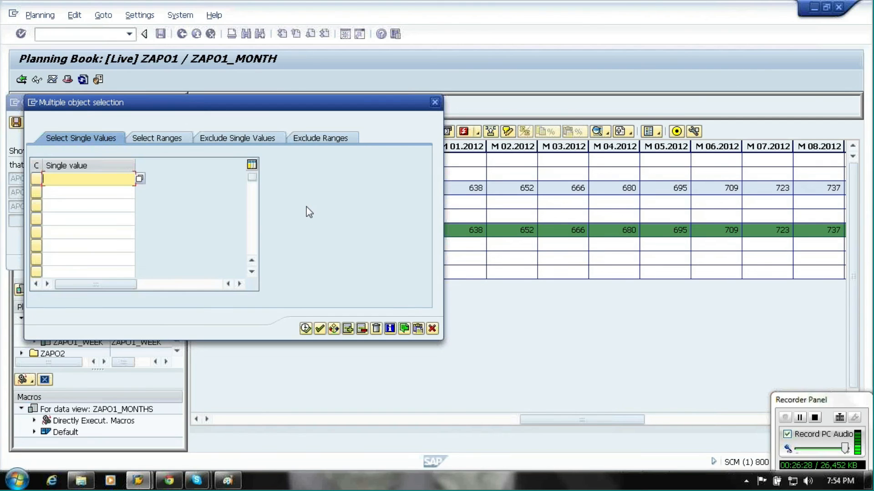
{"action": "type", "text": "l1"}
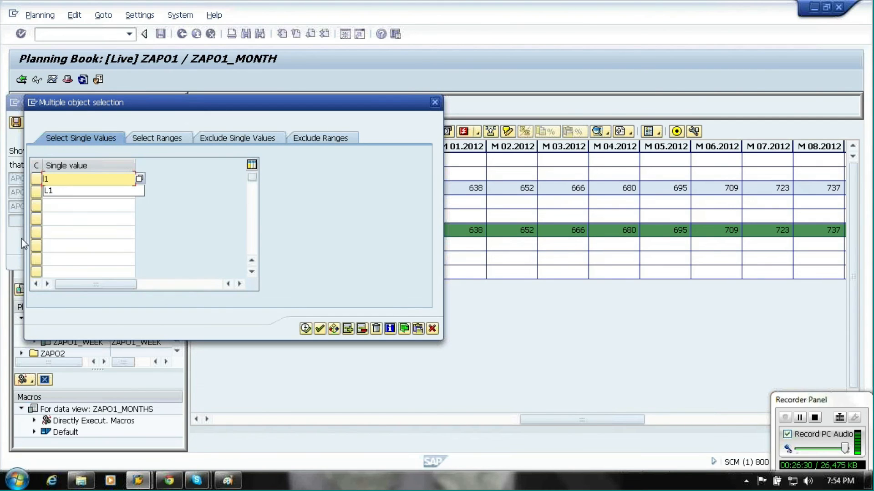
{"action": "left_click", "coordinate": [59, 191]}
{"action": "type", "text": "l3"}
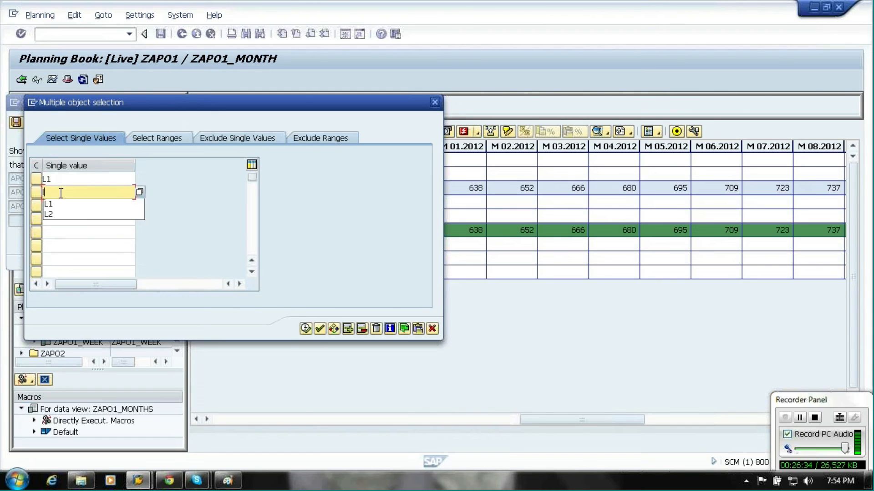
{"action": "left_click", "coordinate": [307, 332]}
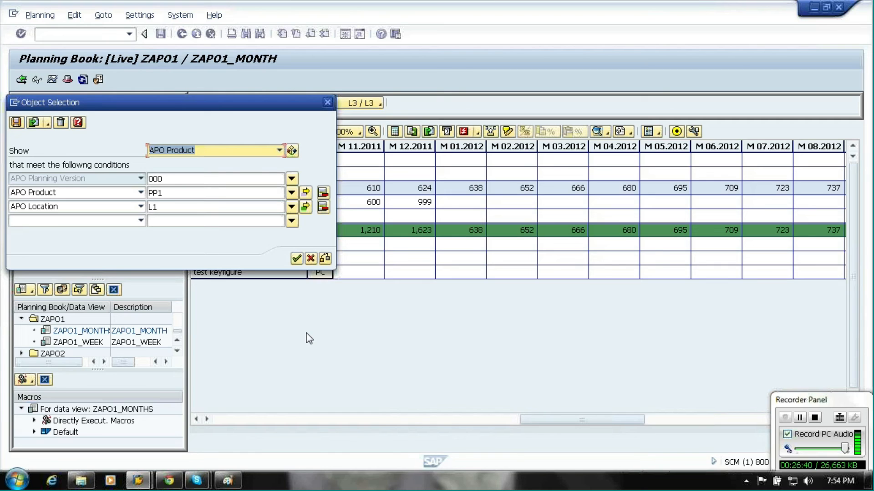
{"action": "left_click", "coordinate": [296, 259]}
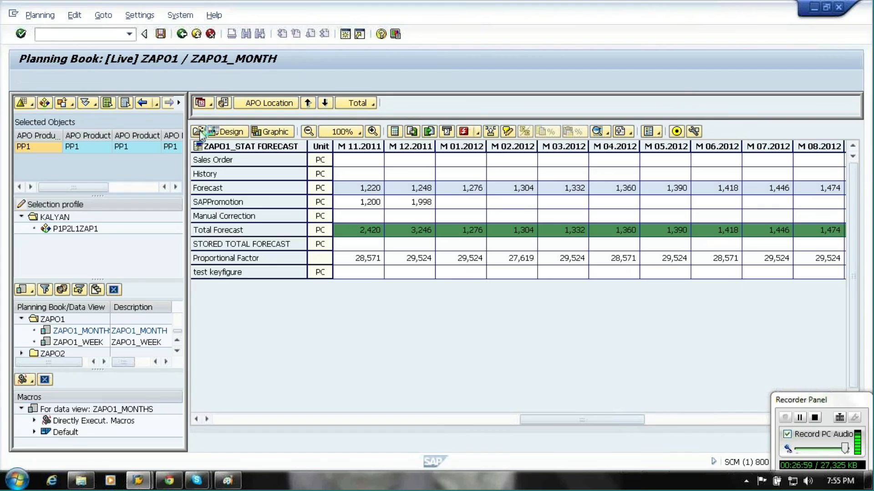
Show the details for all locations and inspect the L1 / L1 forecast row.
{"action": "left_click", "coordinate": [375, 105]}
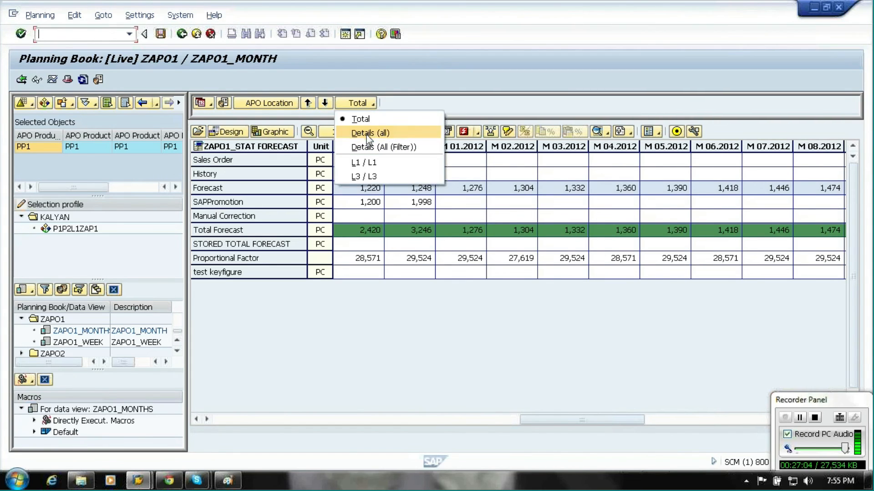
{"action": "left_click", "coordinate": [368, 135]}
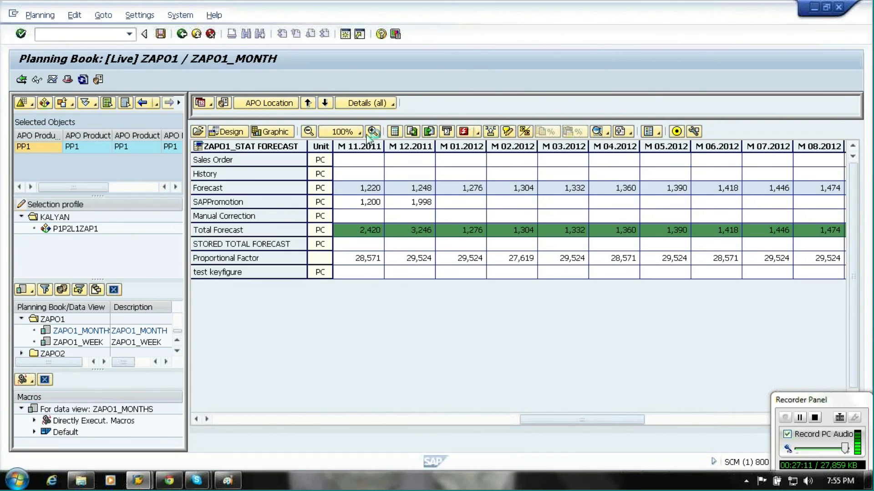
{"action": "left_click", "coordinate": [371, 133]}
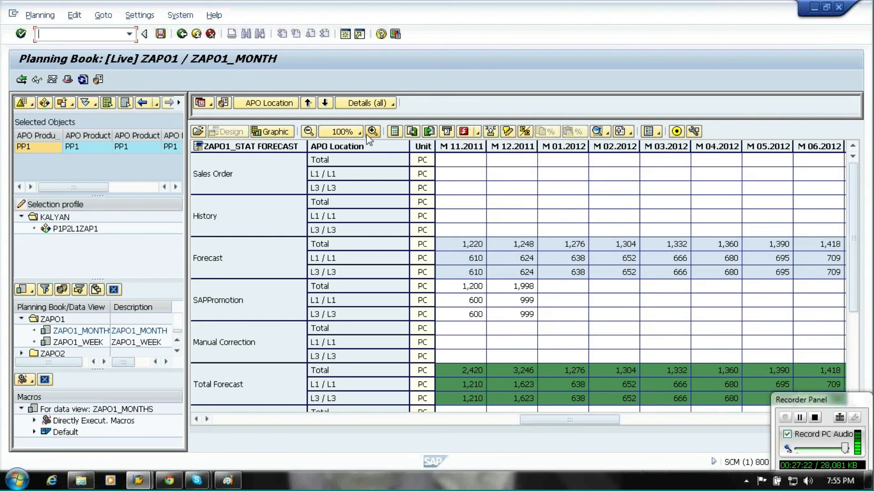
{"action": "left_click", "coordinate": [333, 260]}
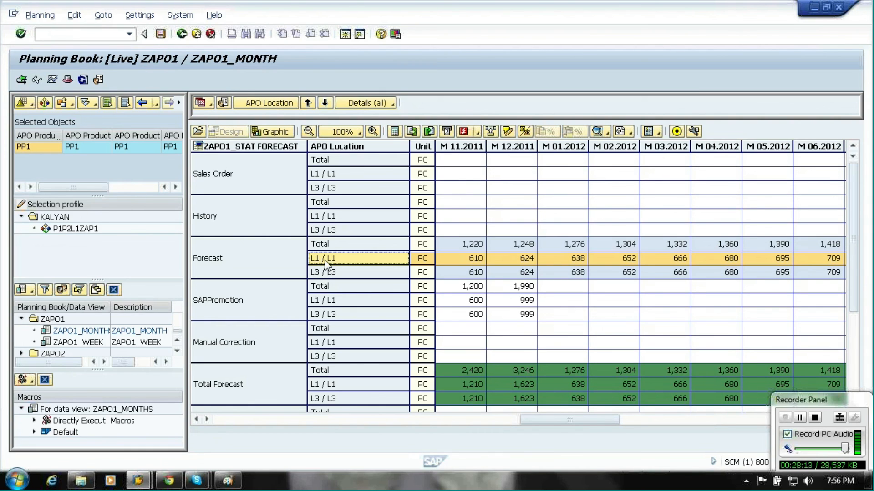
Display the characteristic combinations of planning object structure ZAPO1 from S&DP Administration.
{"action": "left_click", "coordinate": [182, 35]}
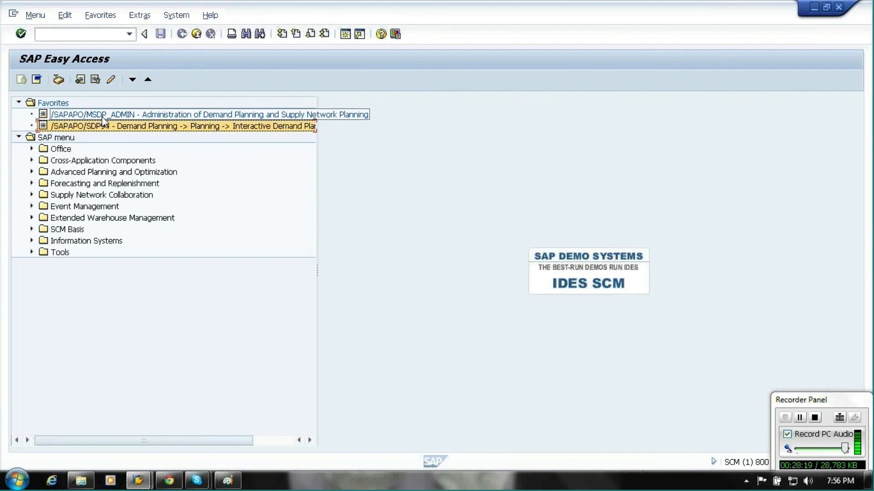
{"action": "double_click", "coordinate": [104, 118]}
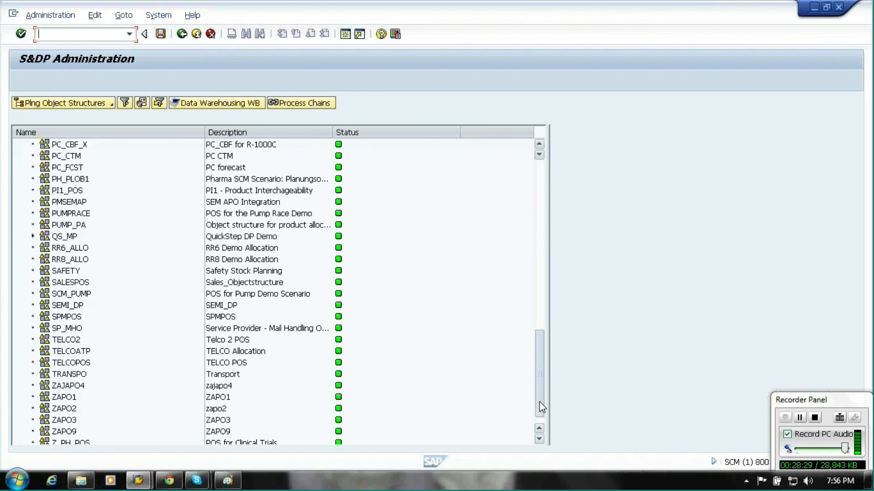
{"action": "scroll", "coordinate": [540, 402], "scroll_direction": "down", "scroll_amount": 1}
{"action": "left_click", "coordinate": [64, 387]}
{"action": "right_click", "coordinate": [64, 387]}
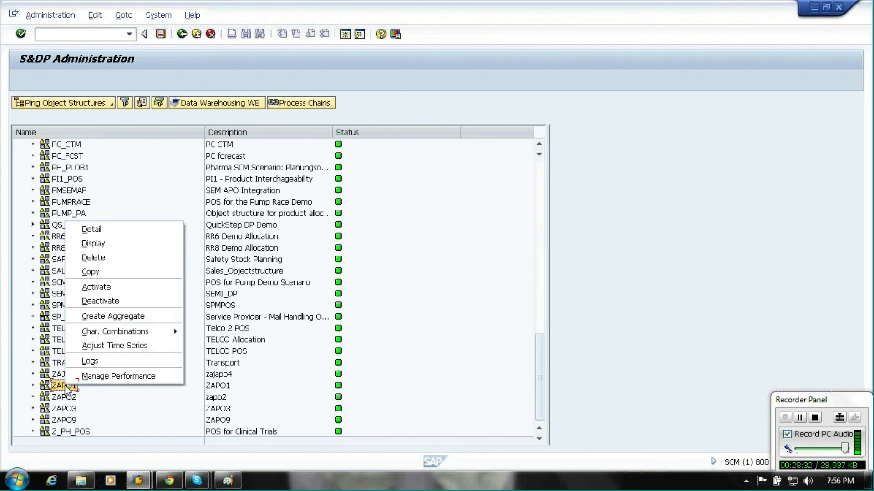
{"action": "mouse_move", "coordinate": [178, 334]}
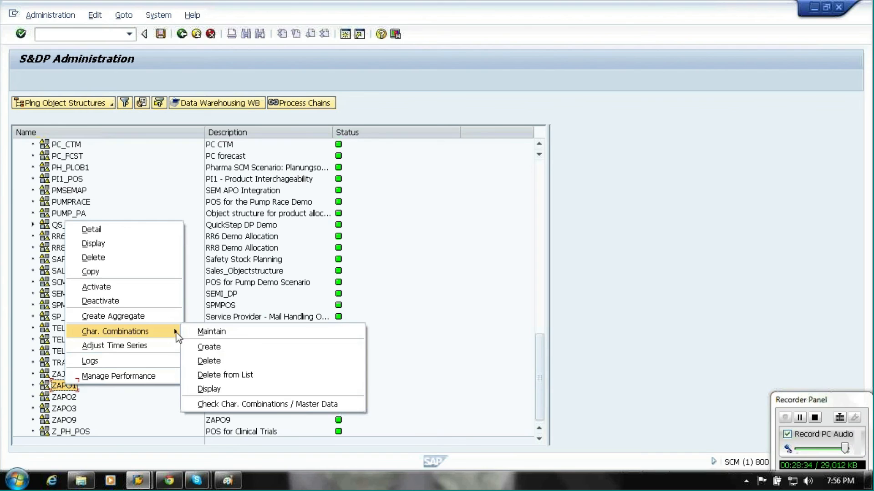
{"action": "left_click", "coordinate": [228, 390]}
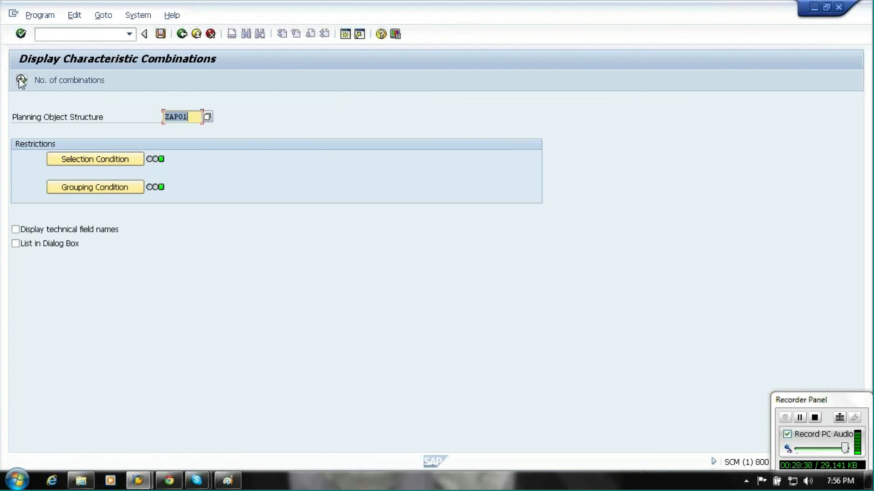
{"action": "left_click", "coordinate": [21, 81]}
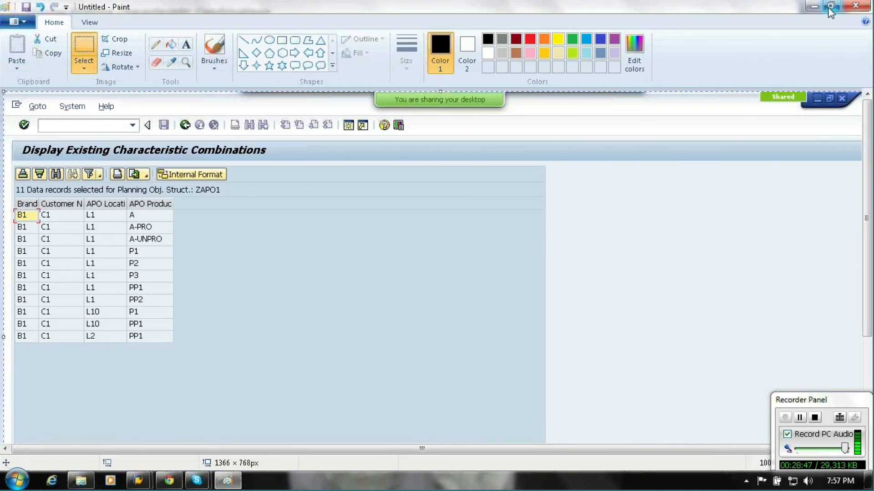
Compare the current characteristic combinations with the earlier list captured in Paint.
{"action": "left_click", "coordinate": [830, 8]}
{"action": "left_click_drag", "start_coordinate": [310, 130], "coordinate": [391, 16]}
{"action": "left_click_drag", "start_coordinate": [843, 182], "coordinate": [842, 208]}
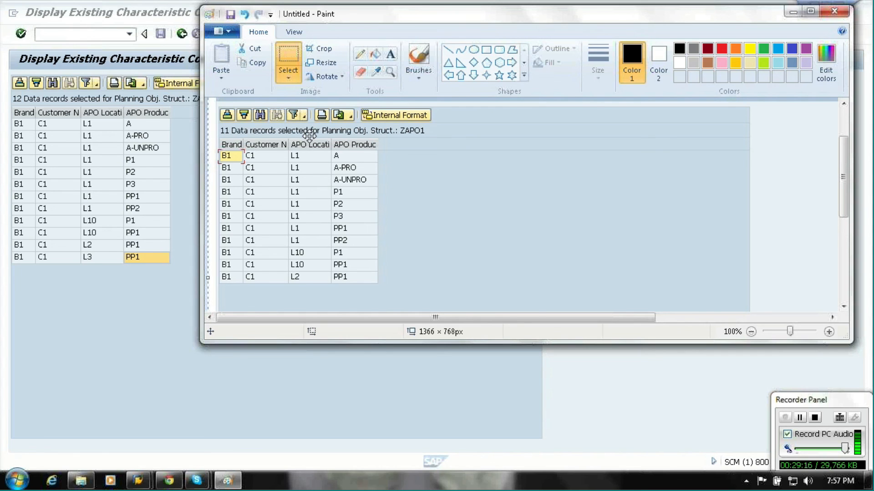
{"action": "left_click", "coordinate": [145, 481]}
{"action": "left_click", "coordinate": [182, 427]}
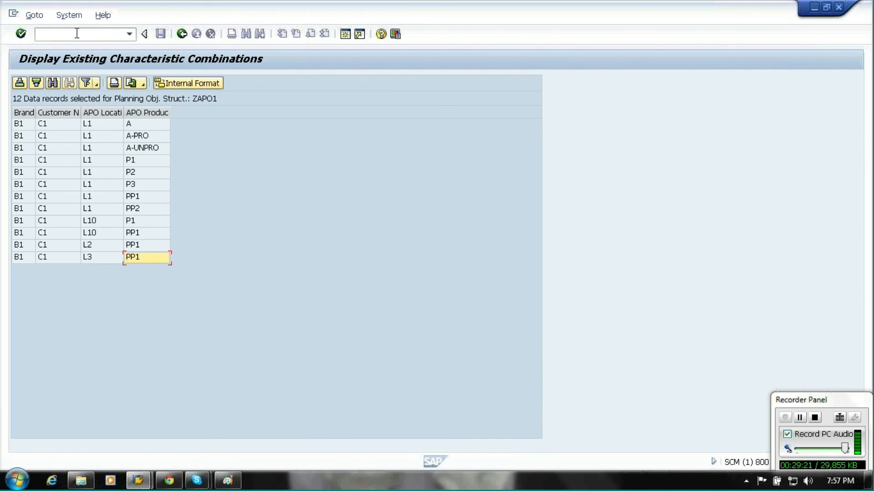
Open the Realignment transaction /n/sapapo/rlg.
{"action": "left_click", "coordinate": [77, 33]}
{"action": "type", "text": "/n/sapapo/rlg"}
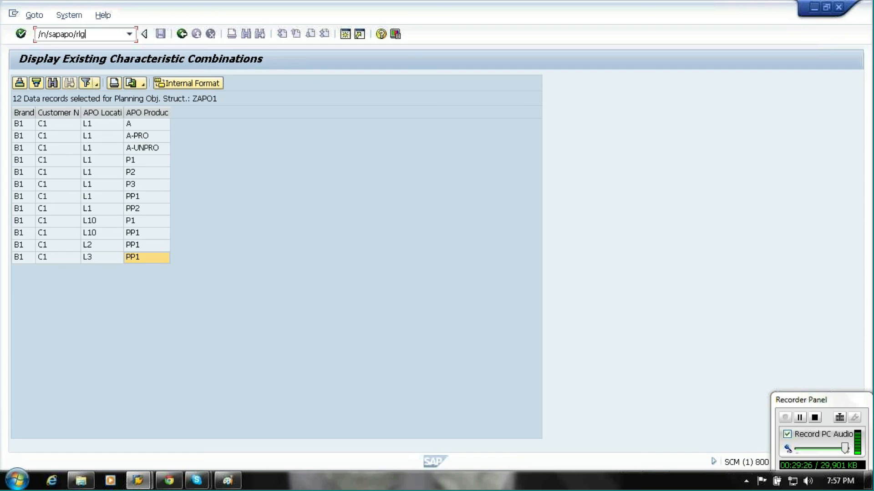
{"action": "key", "text": "Return"}
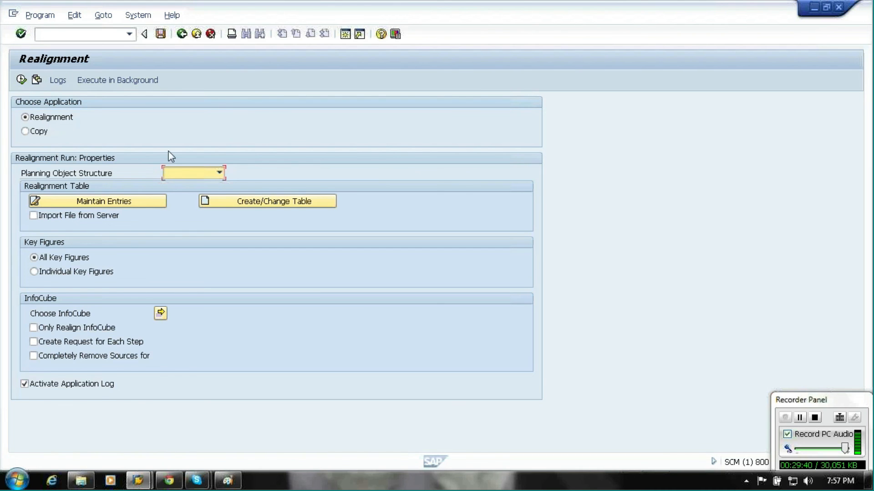
Set the realignment planning object structure to ZAPO1 and enable importing the realignment table from a server file.
{"action": "left_click", "coordinate": [207, 176]}
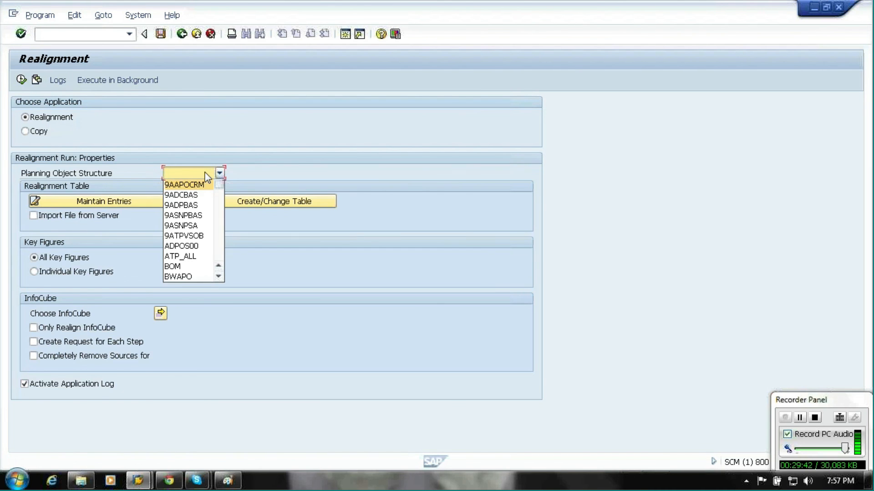
{"action": "key", "text": "End"}
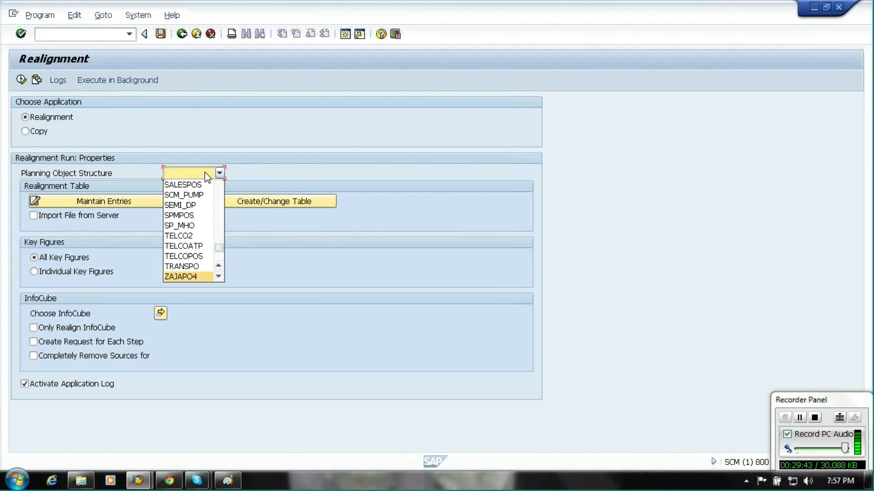
{"action": "left_click", "coordinate": [218, 277]}
{"action": "left_click", "coordinate": [193, 278]}
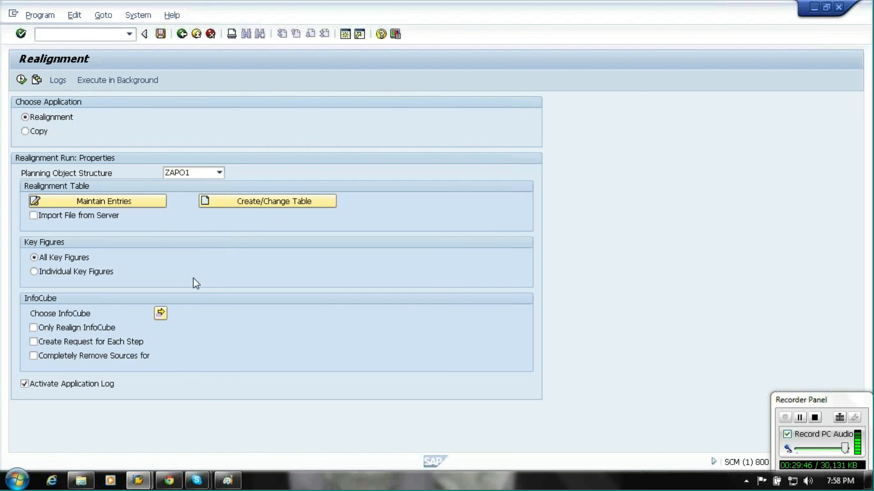
{"action": "left_click", "coordinate": [62, 216]}
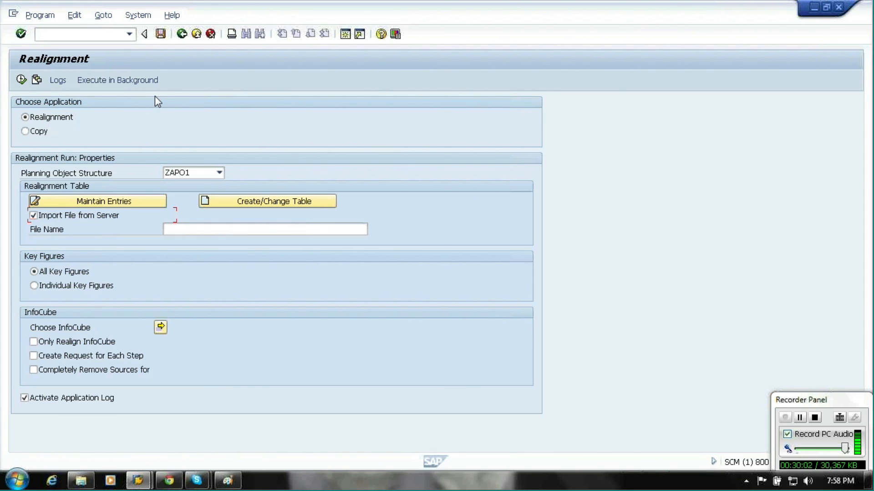
{"action": "left_click", "coordinate": [180, 228]}
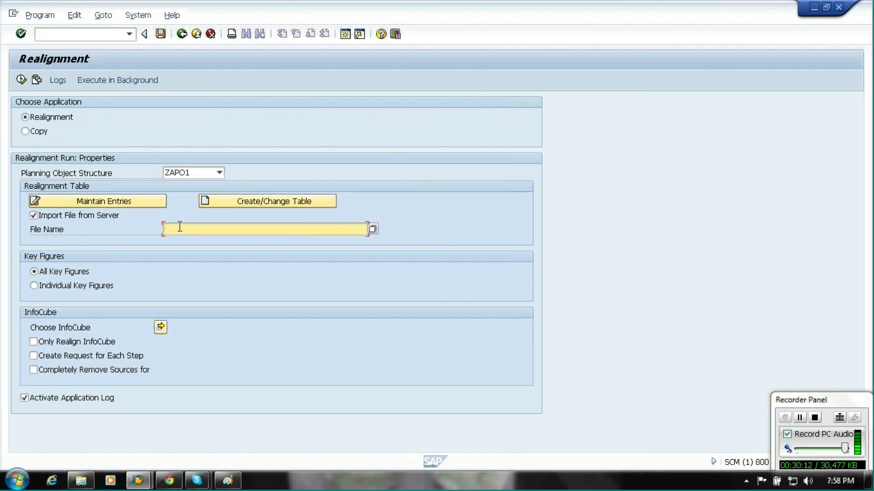
Switch the application to Copy and choose planning area ZAPO1.
{"action": "left_click", "coordinate": [32, 132]}
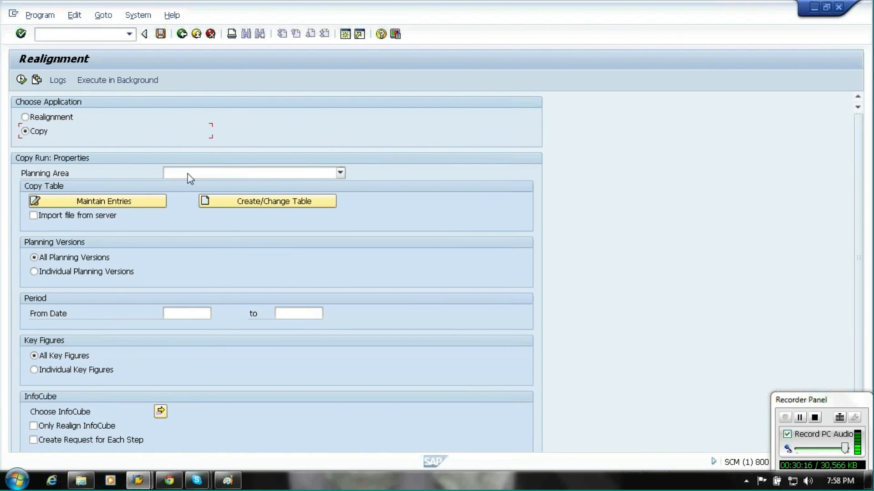
{"action": "left_click", "coordinate": [187, 173]}
{"action": "key", "text": "z"}
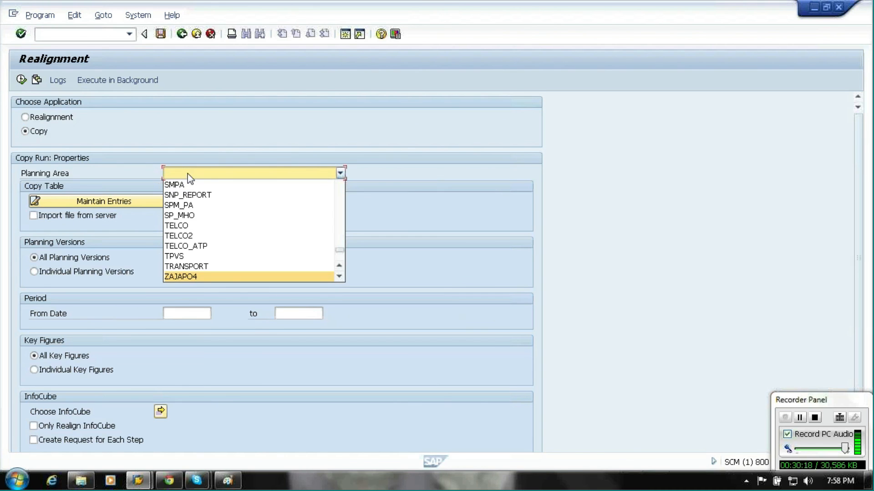
{"action": "key", "text": "z"}
{"action": "key", "text": "Return"}
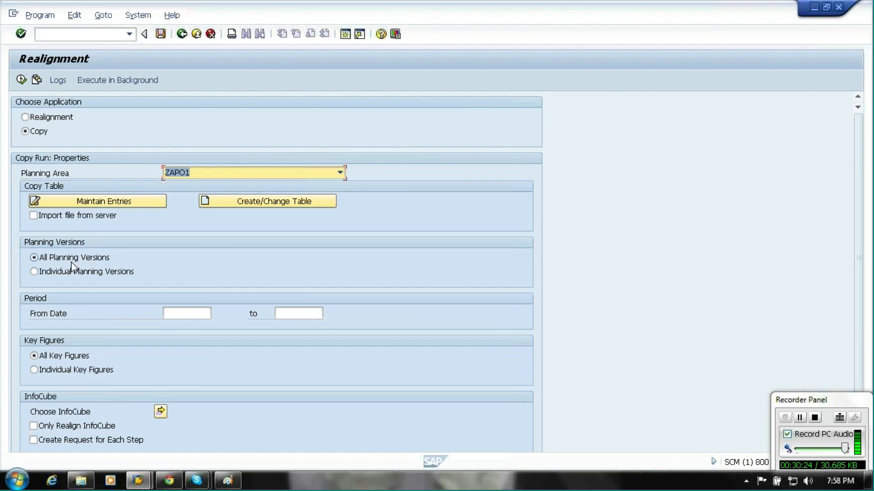
Try executing the copy run for ZAPO1 without a period, then open the copy step entries for maintenance.
{"action": "left_click", "coordinate": [182, 313]}
{"action": "left_click", "coordinate": [314, 310]}
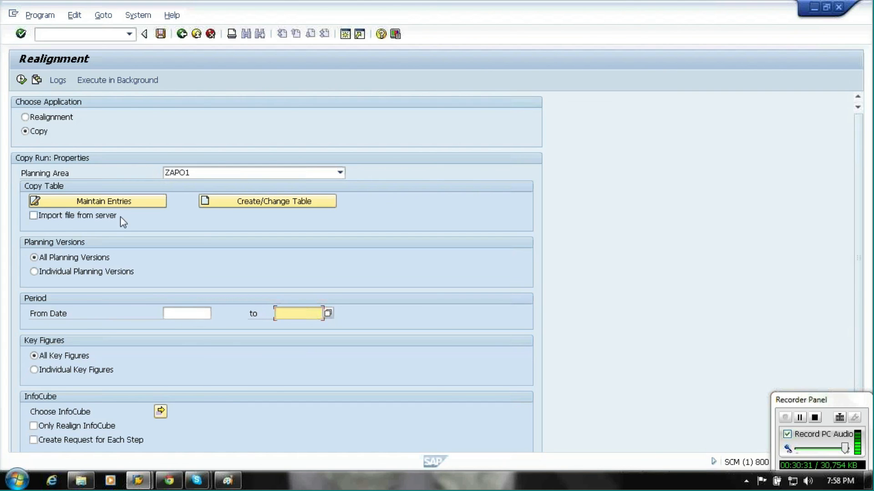
{"action": "left_click", "coordinate": [22, 83]}
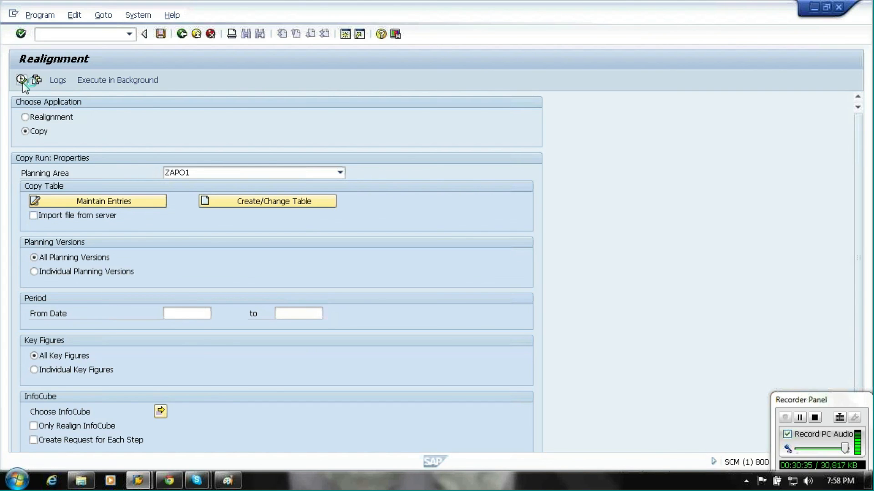
{"action": "left_click", "coordinate": [89, 205]}
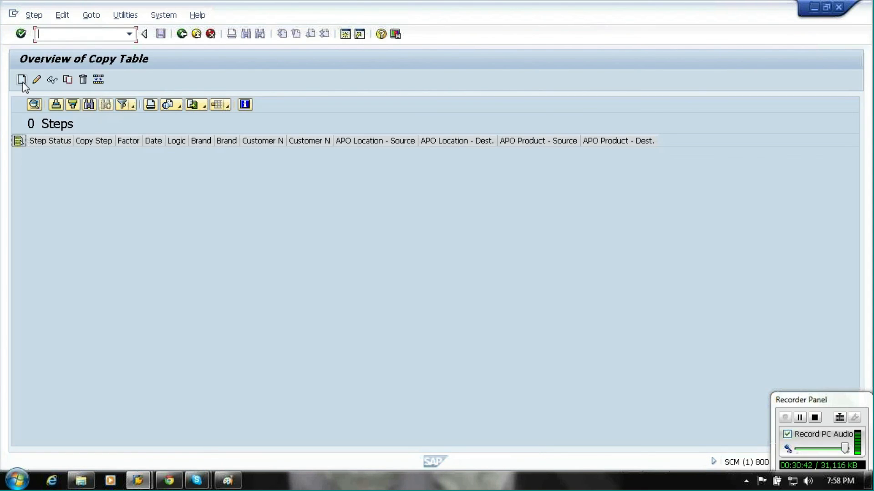
{"action": "left_click", "coordinate": [22, 82]}
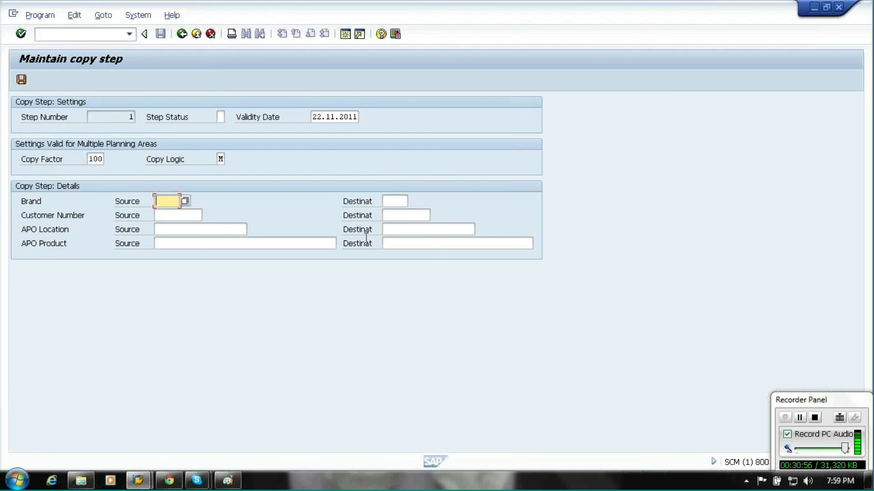
Review the earlier characteristic combination list captured in Paint.
{"action": "left_click", "coordinate": [227, 482]}
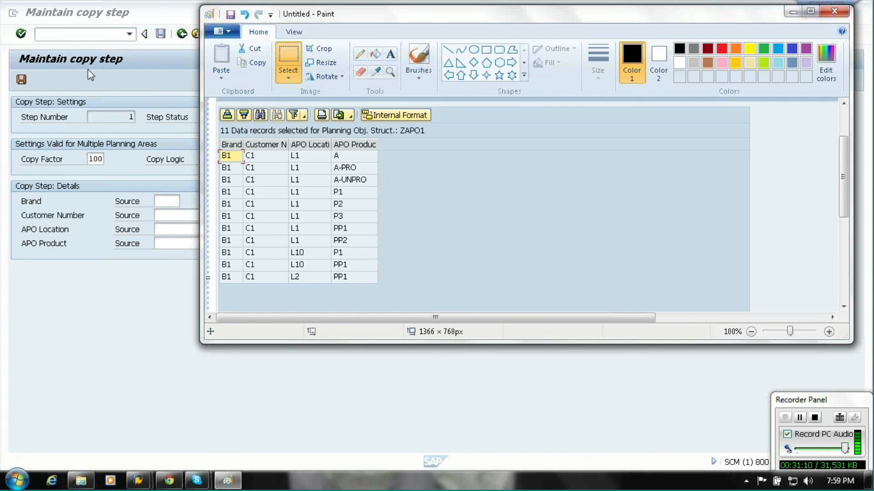
{"action": "left_click", "coordinate": [793, 11]}
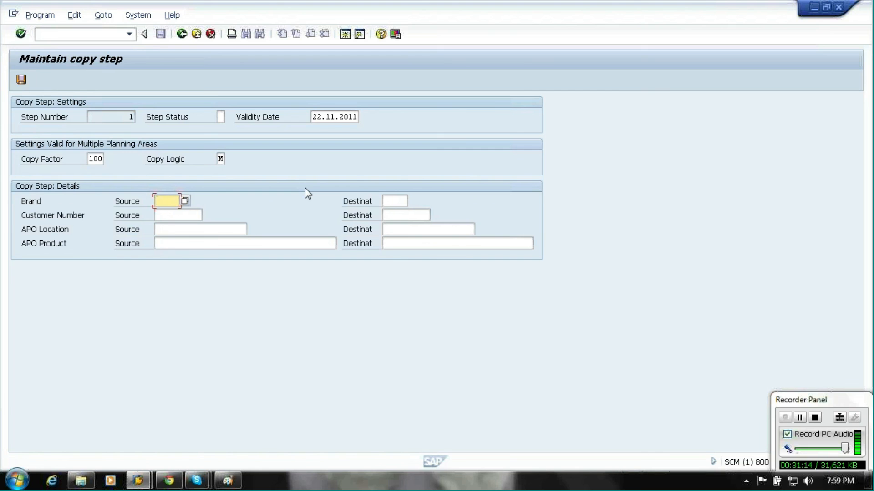
Leave the copy step maintenance, saving the step, and continue past the log display.
{"action": "left_click", "coordinate": [182, 34]}
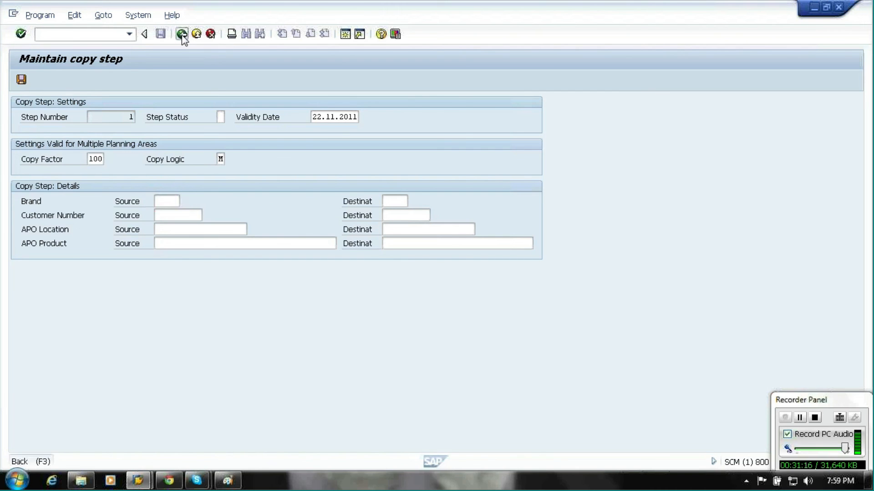
{"action": "left_click", "coordinate": [174, 251]}
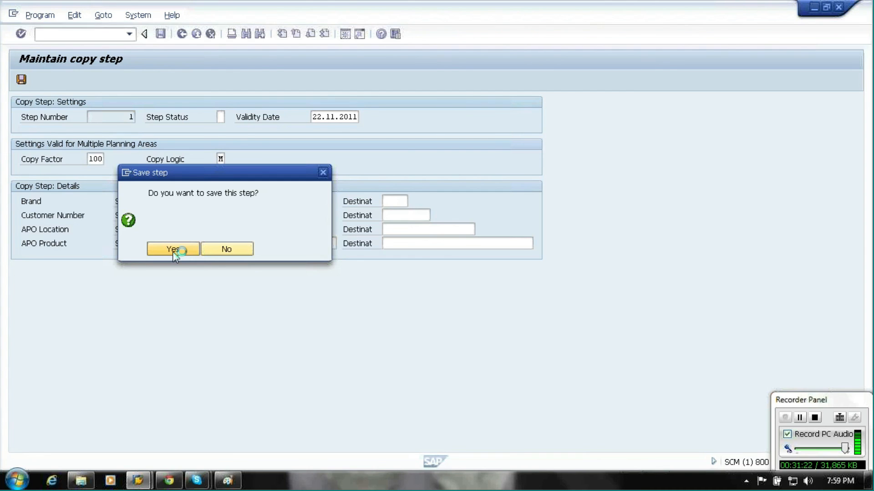
{"action": "left_click", "coordinate": [340, 258]}
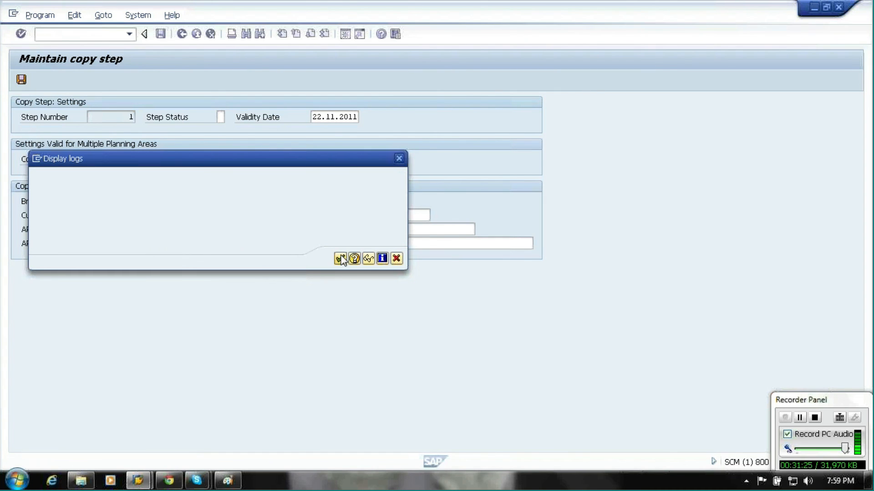